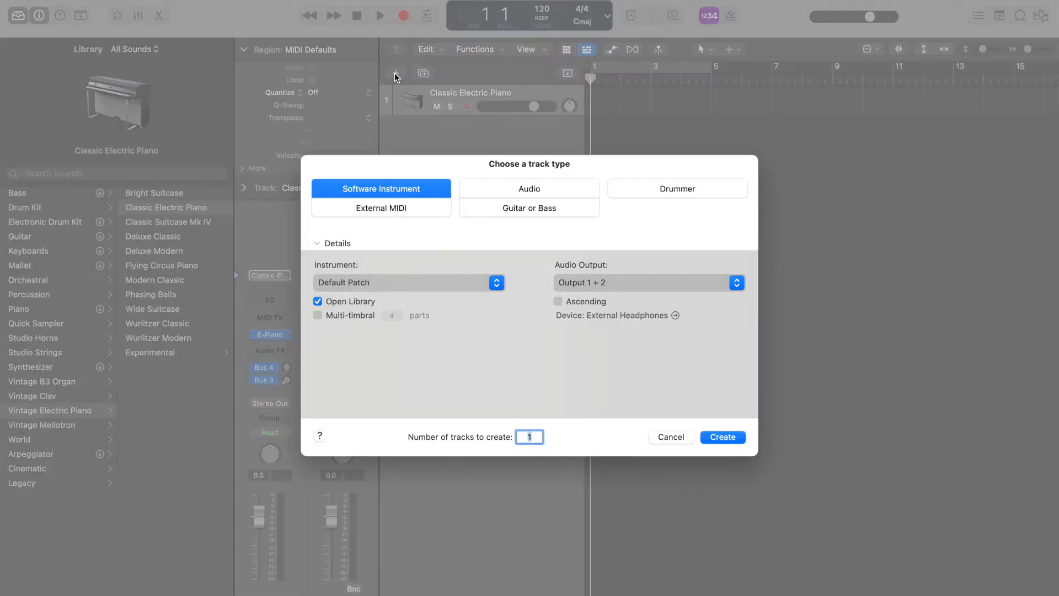
- Create a Drummer track with the Songwriter genre and play a short preview of its region
{"action": "left_click", "coordinate": [683, 190]}
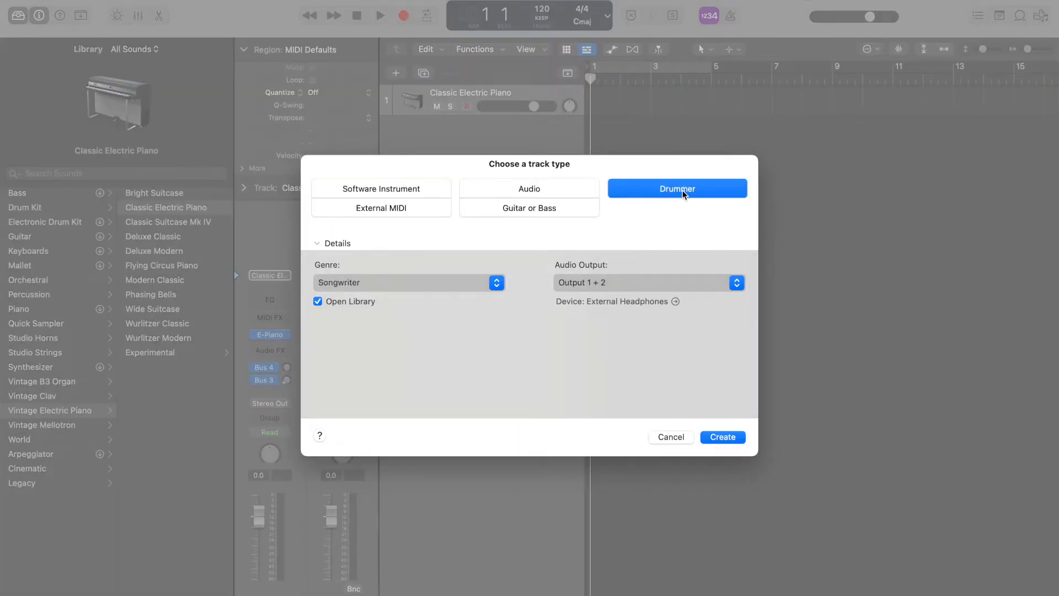
{"action": "left_click", "coordinate": [720, 441]}
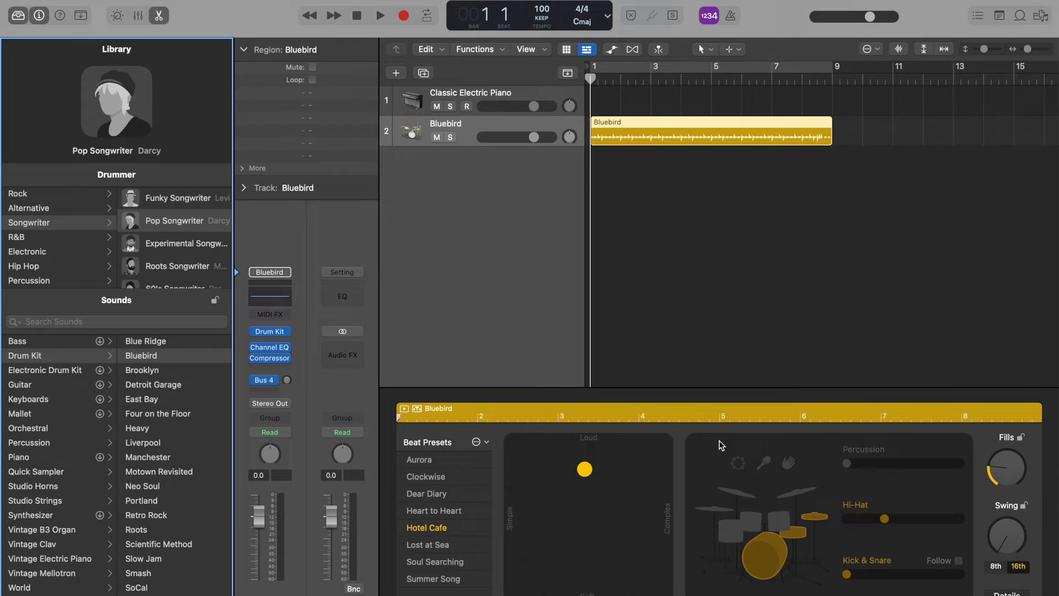
{"action": "key", "text": "space"}
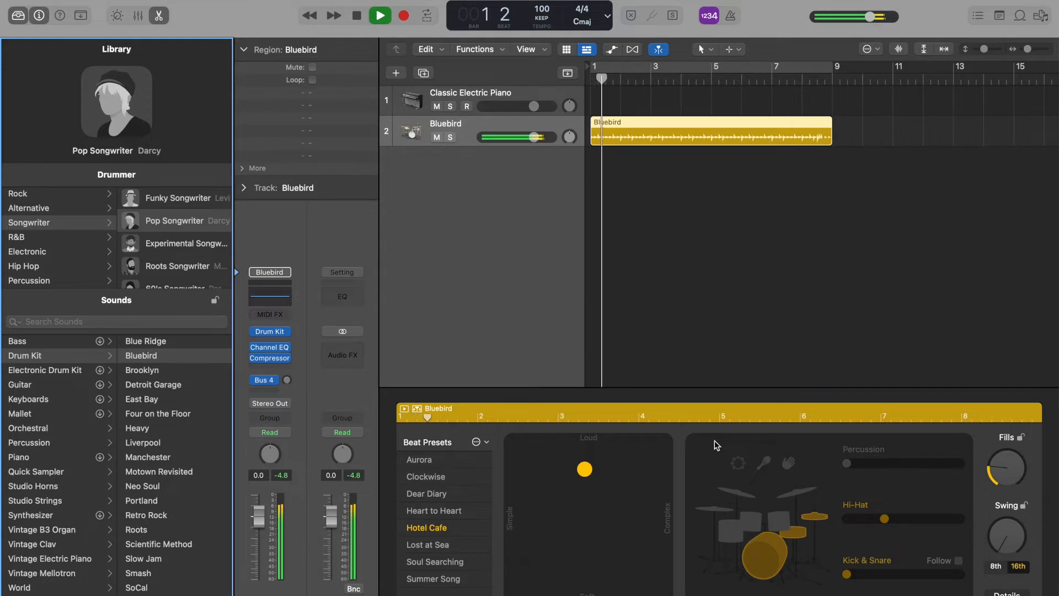
{"action": "key", "text": "space"}
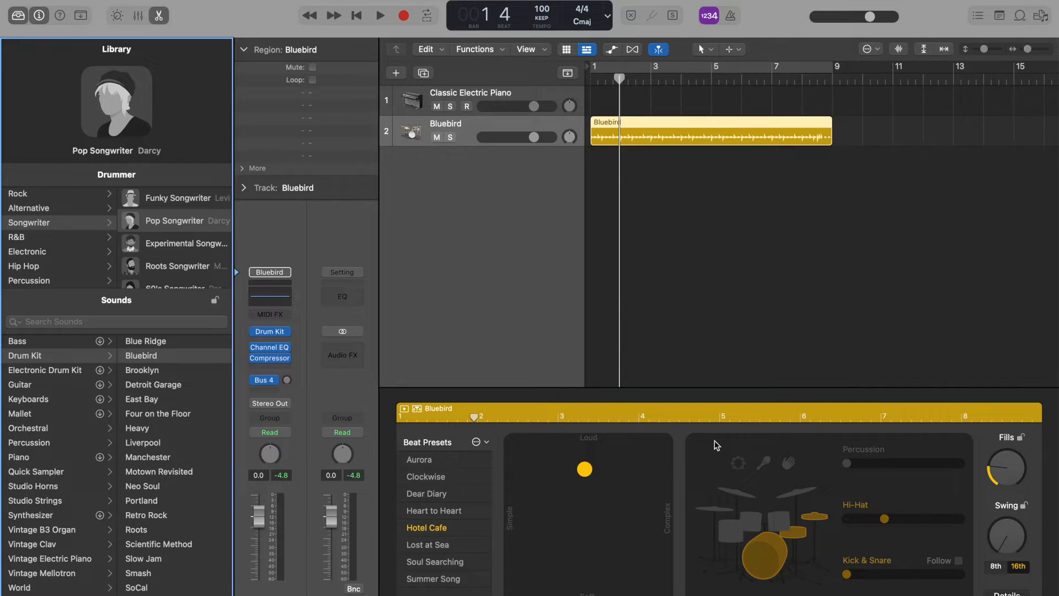
- Change the drummer to Pop Rock from the Rock genre and listen to its beat
{"action": "left_click", "coordinate": [18, 194]}
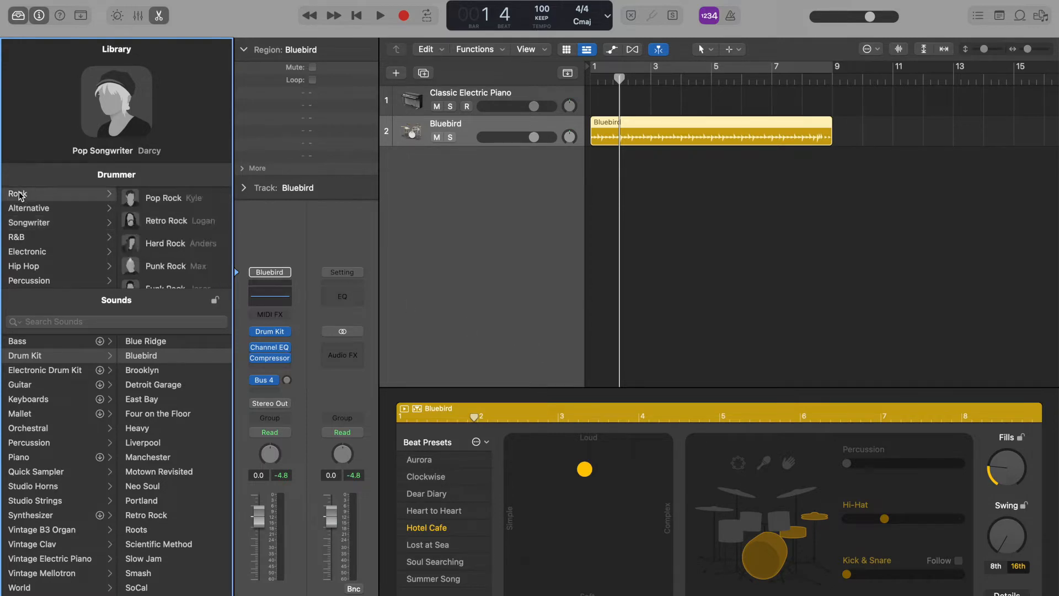
{"action": "left_click", "coordinate": [180, 205]}
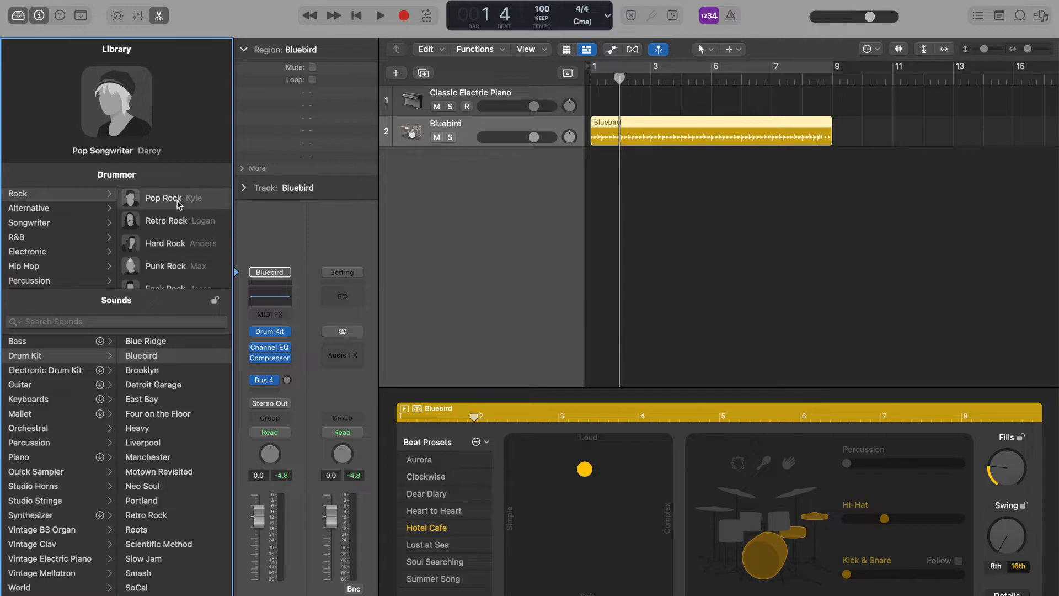
{"action": "key", "text": "space"}
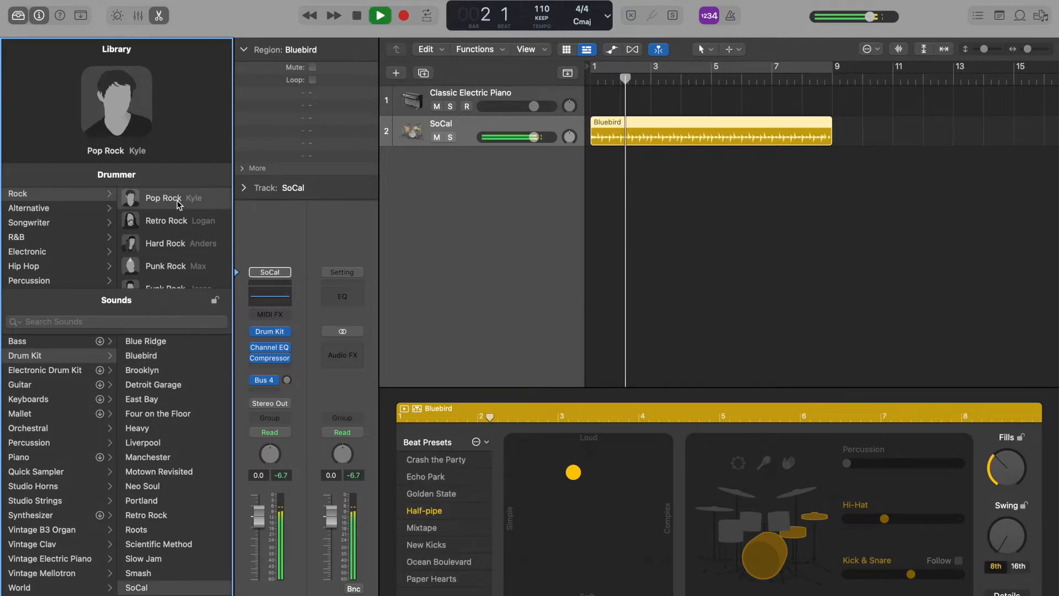
{"action": "key", "text": "space"}
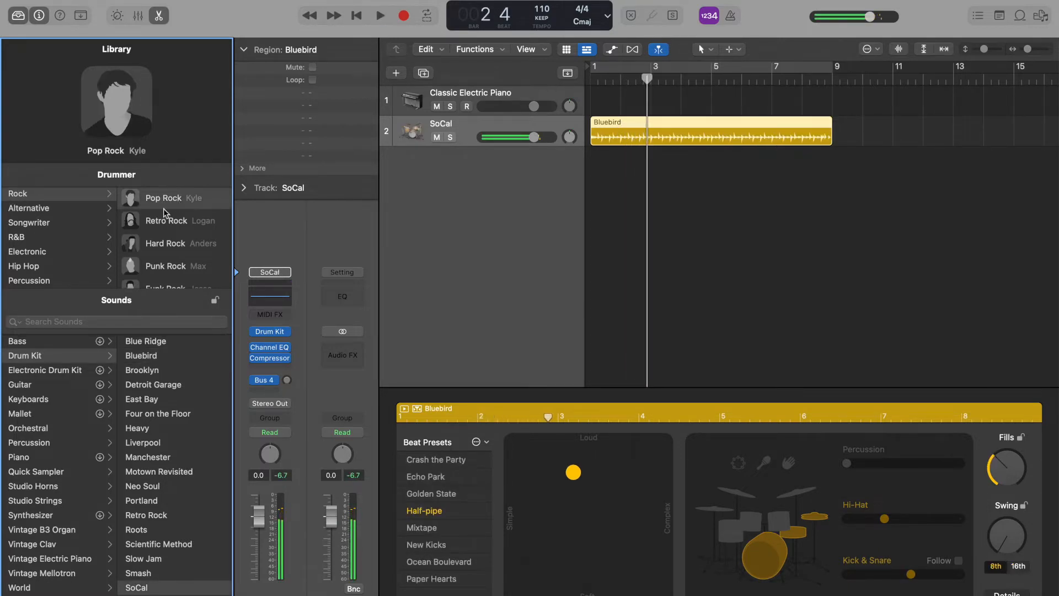
- Change the drummer to Indie Disco from the Alternative genre and listen to its beat
{"action": "left_click", "coordinate": [40, 209]}
{"action": "left_click", "coordinate": [166, 222]}
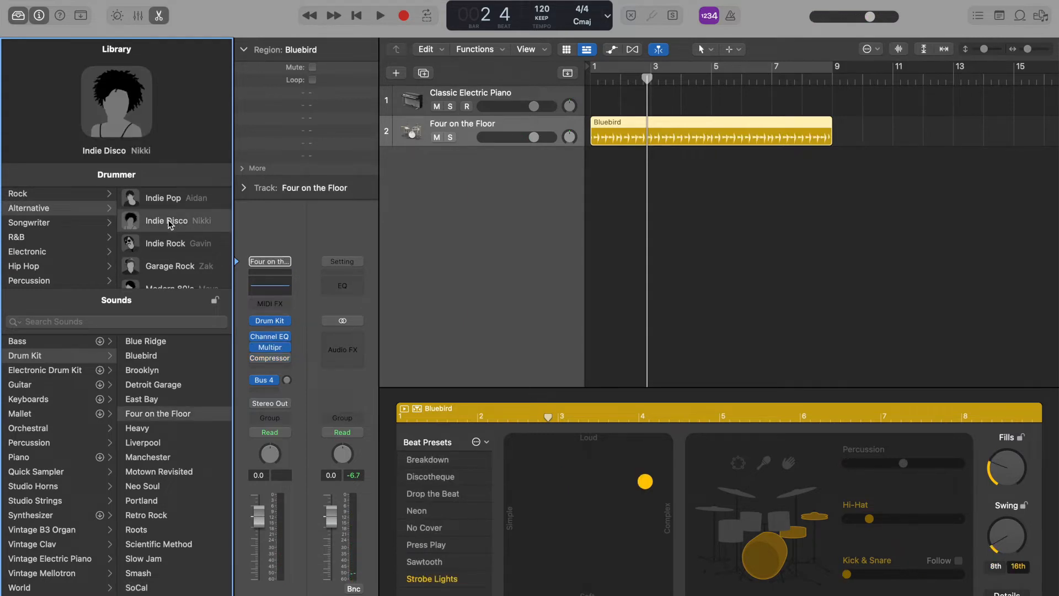
{"action": "key", "text": "space"}
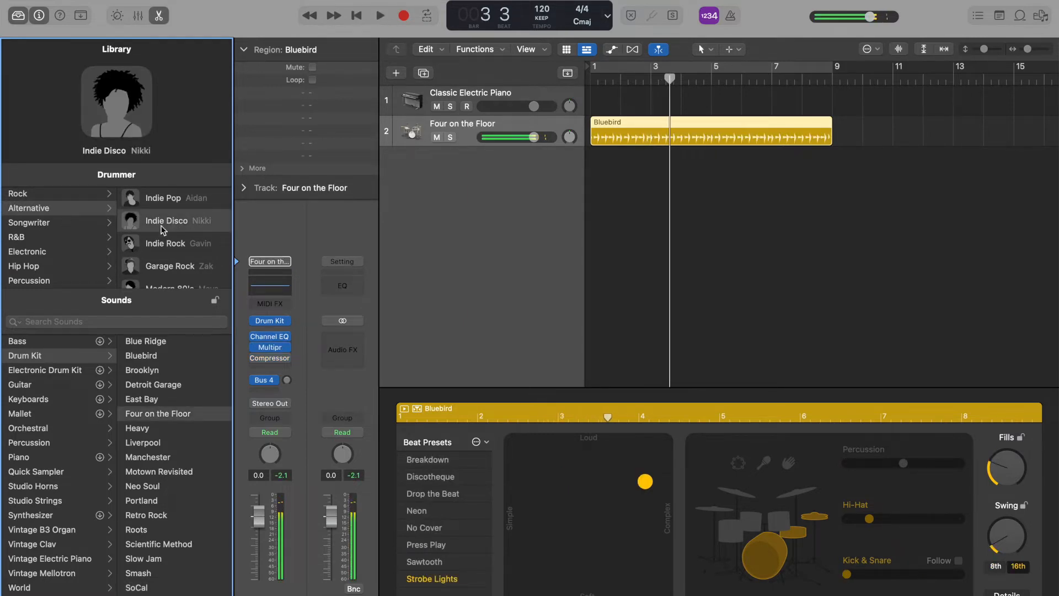
- Change the drummer to Experimental Songwriter from the Songwriter genre and listen to its beat
{"action": "left_click", "coordinate": [33, 223]}
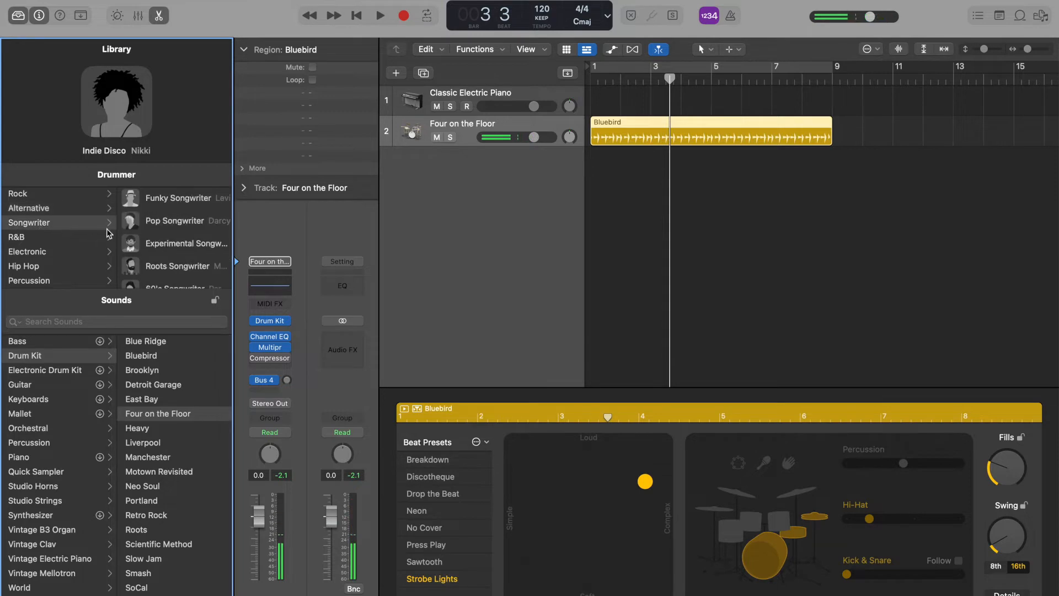
{"action": "left_click", "coordinate": [177, 243]}
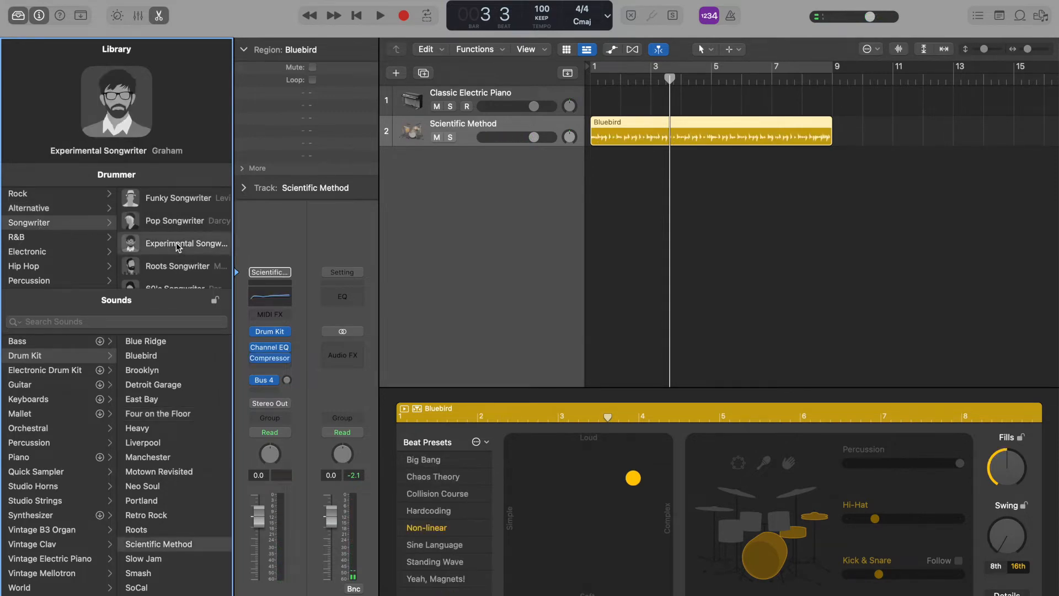
{"action": "key", "text": "space"}
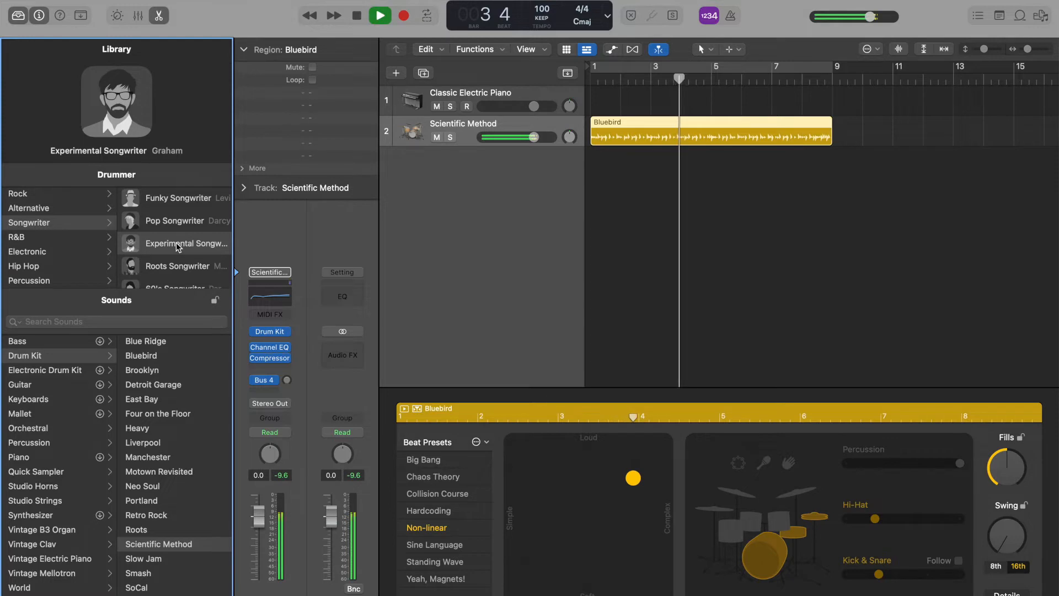
{"action": "key", "text": "space"}
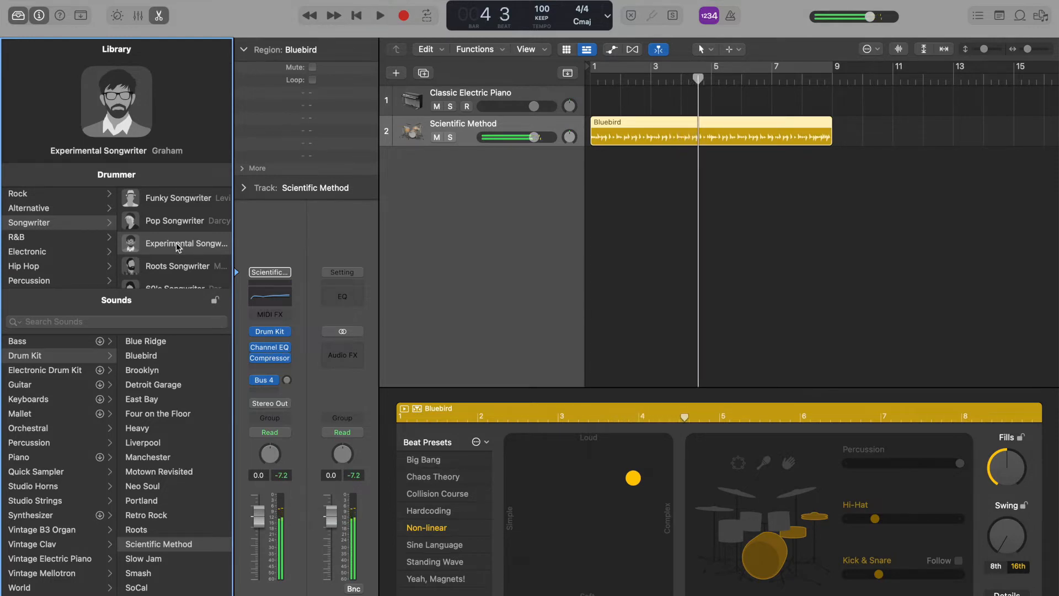
- Change the drummer to Neo Soul from the R&B genre and listen to its beat
{"action": "left_click", "coordinate": [27, 241]}
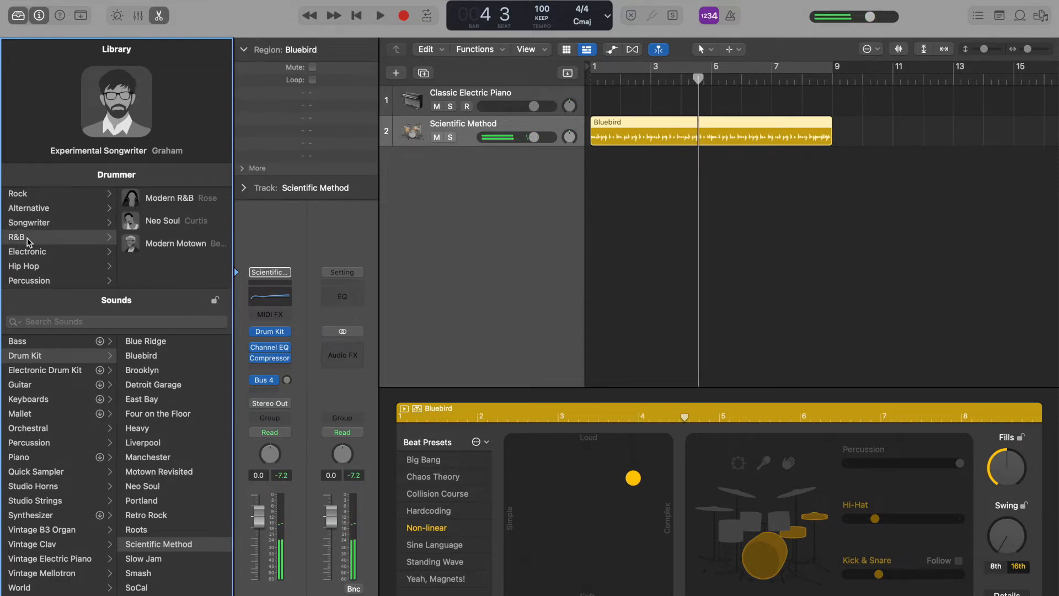
{"action": "left_click", "coordinate": [170, 221]}
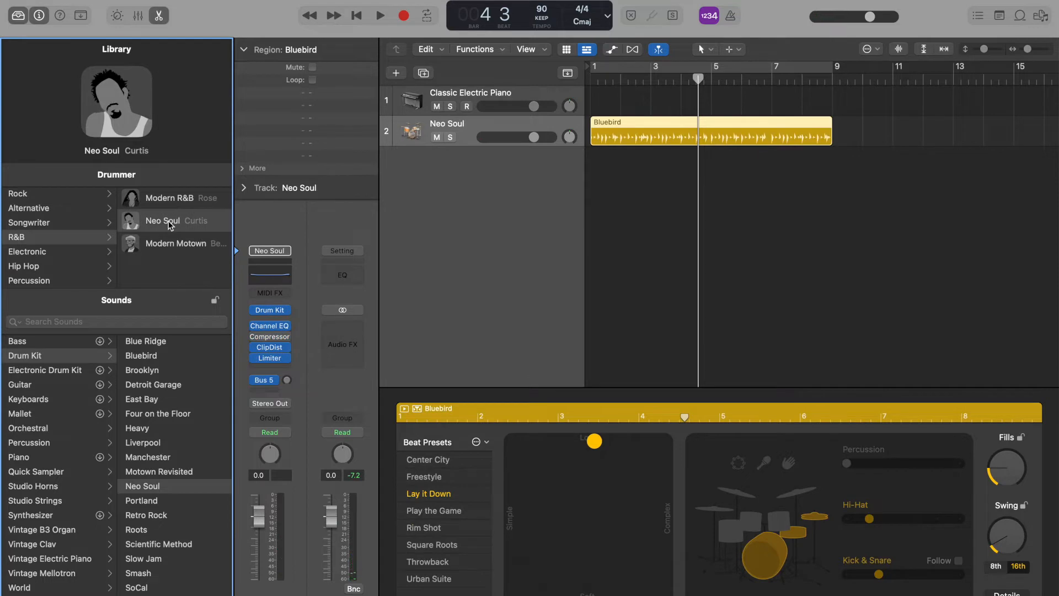
{"action": "key", "text": "space"}
{"action": "key", "text": "space"}
- Change the drummer to Dubstep from the Electronic genre and listen to its beat
{"action": "left_click", "coordinate": [42, 250]}
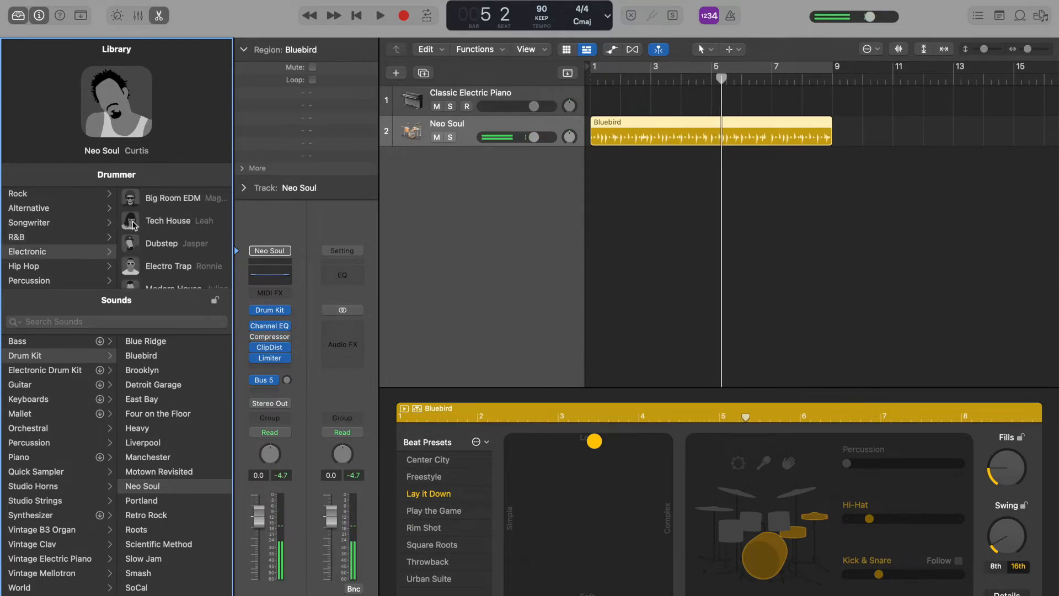
{"action": "left_click", "coordinate": [163, 242]}
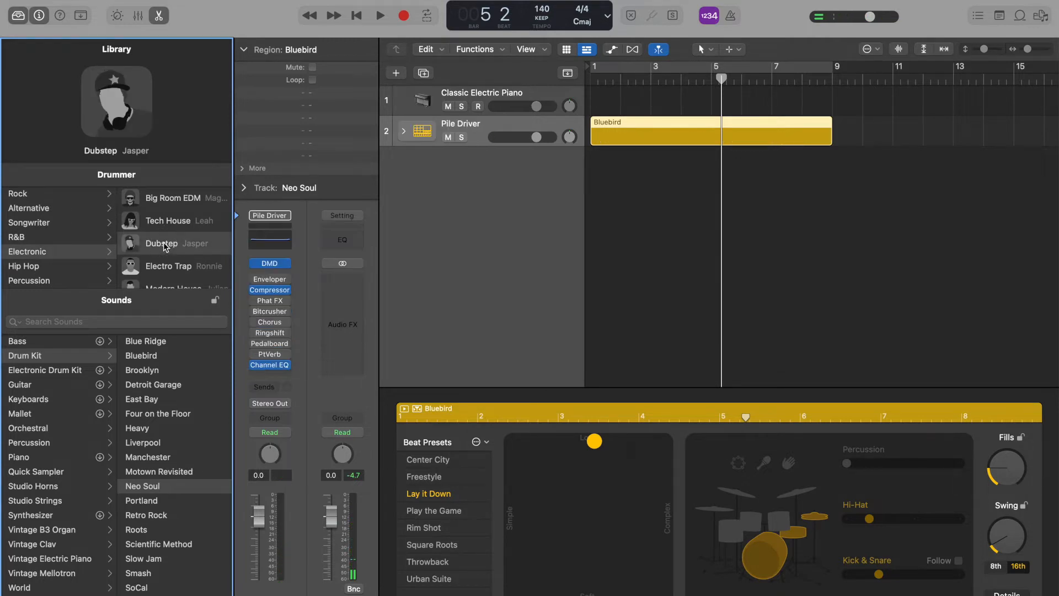
{"action": "key", "text": "space"}
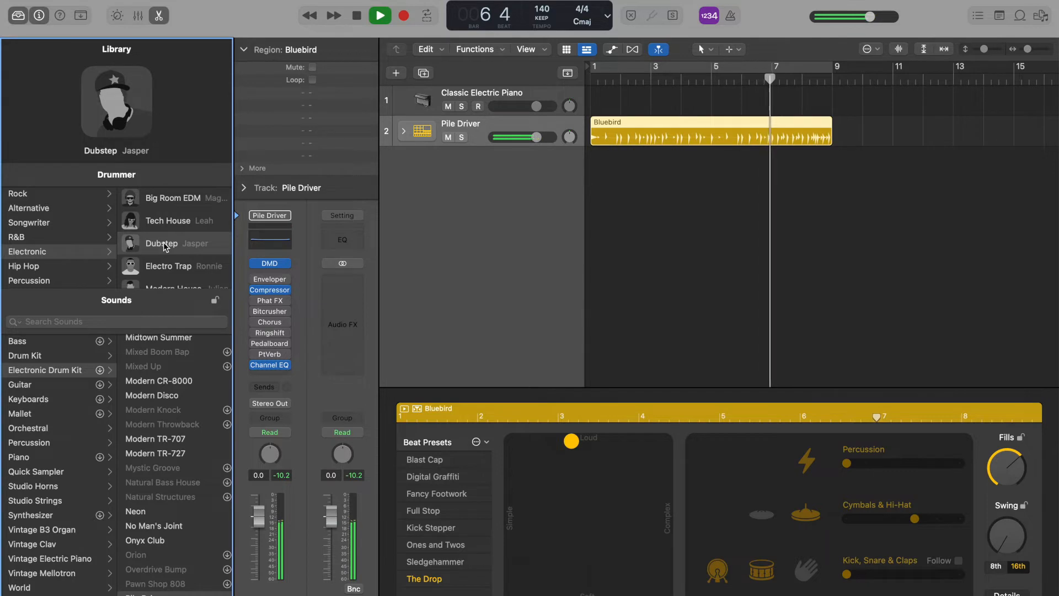
{"action": "key", "text": "space"}
- Change the drummer to Electro Trap in the Electronic genre and play its beat from the start of the project
{"action": "scroll", "coordinate": [220, 271], "scroll_direction": "down", "scroll_amount": 1}
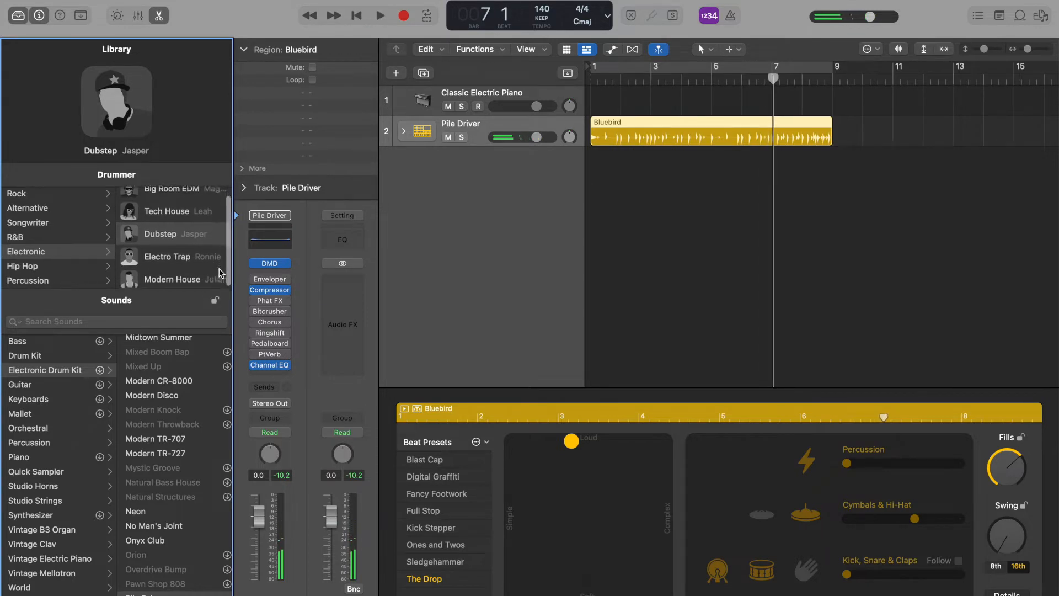
{"action": "left_click", "coordinate": [172, 254]}
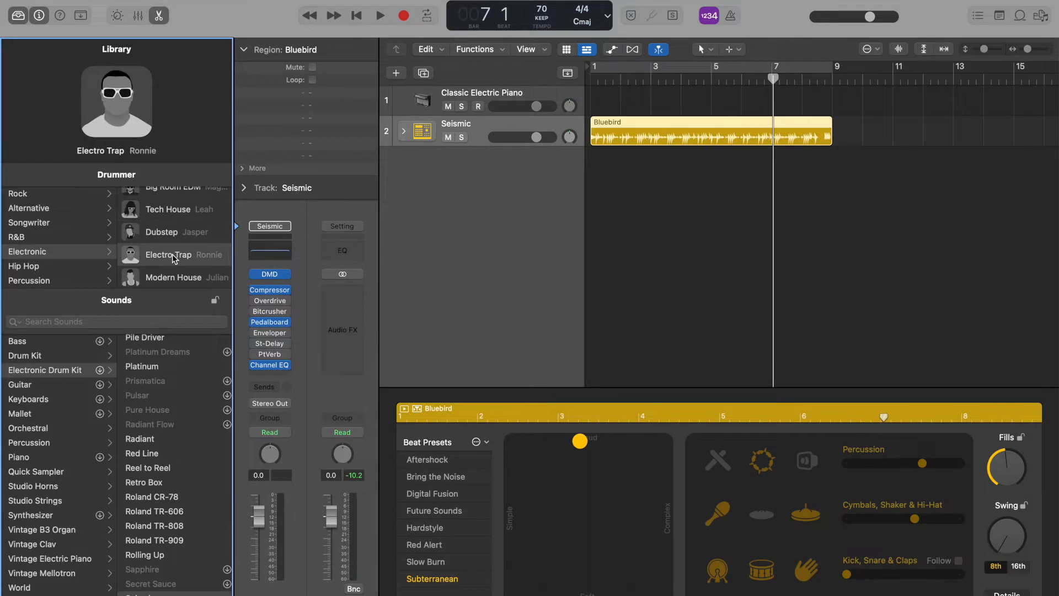
{"action": "key", "text": "Return"}
{"action": "key", "text": "space"}
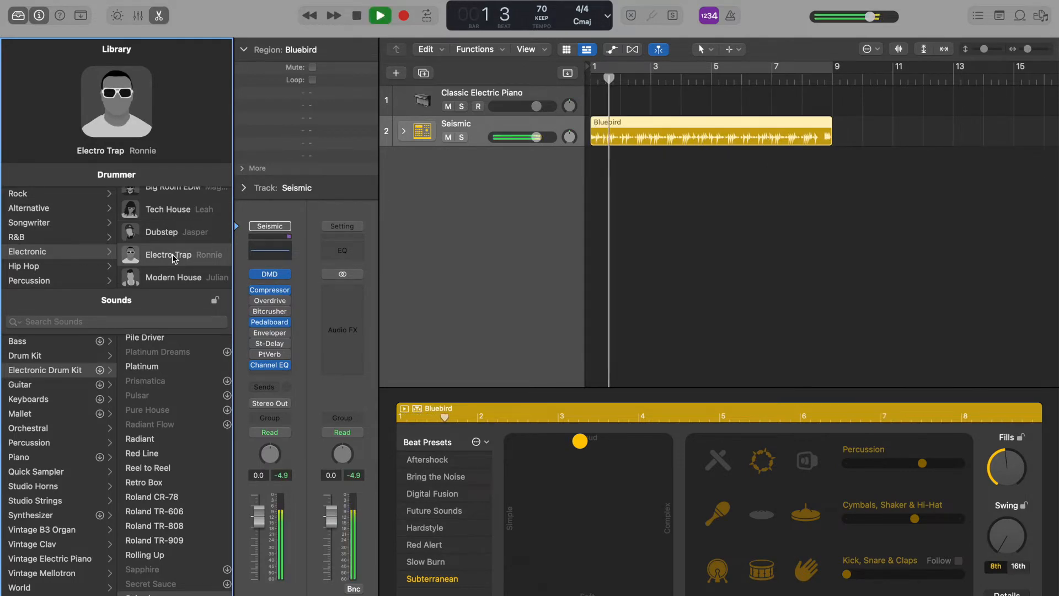
{"action": "key", "text": "space"}
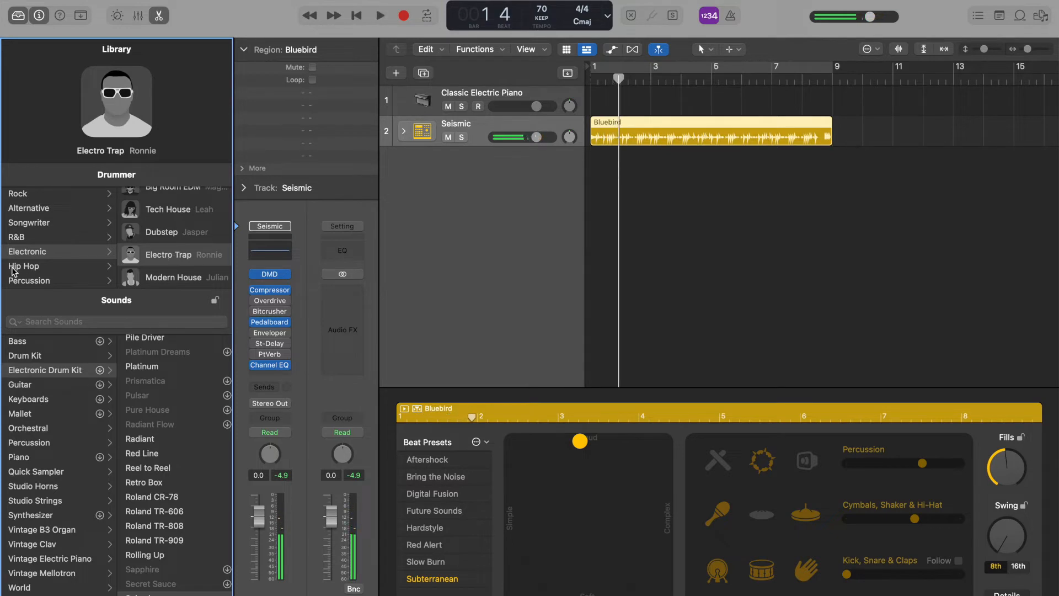
- Change the drummer to Boom Bap from the Hip Hop genre and listen to its beat
{"action": "left_click", "coordinate": [22, 266]}
{"action": "left_click", "coordinate": [160, 245]}
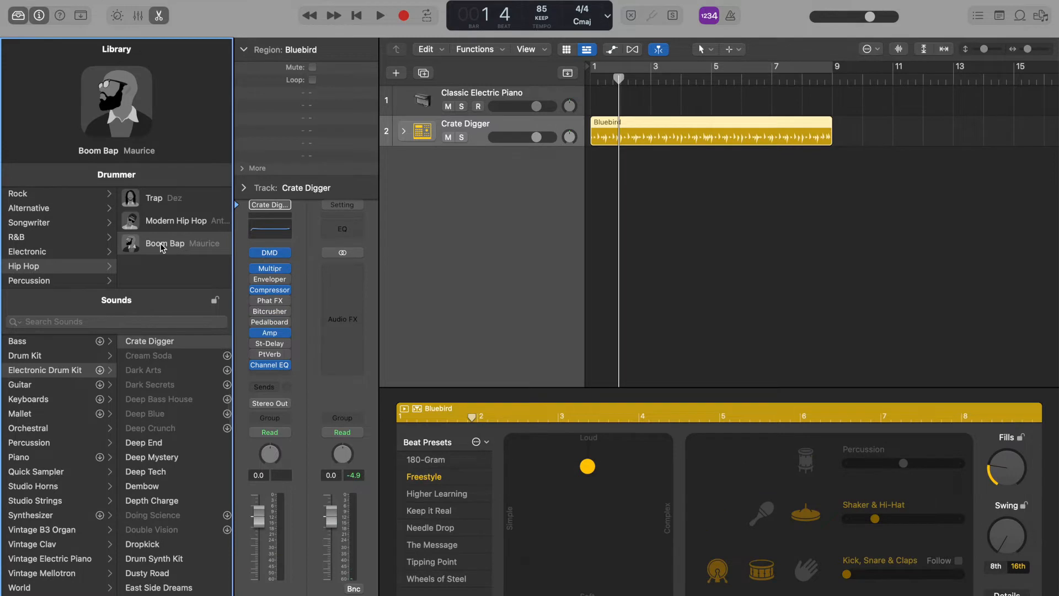
{"action": "key", "text": "space"}
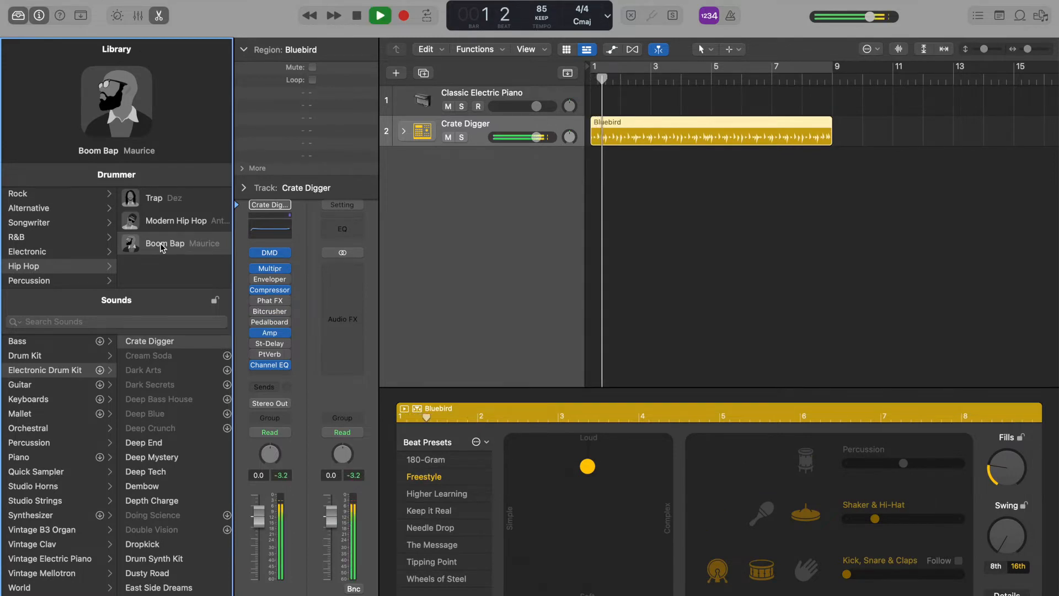
{"action": "key", "text": "space"}
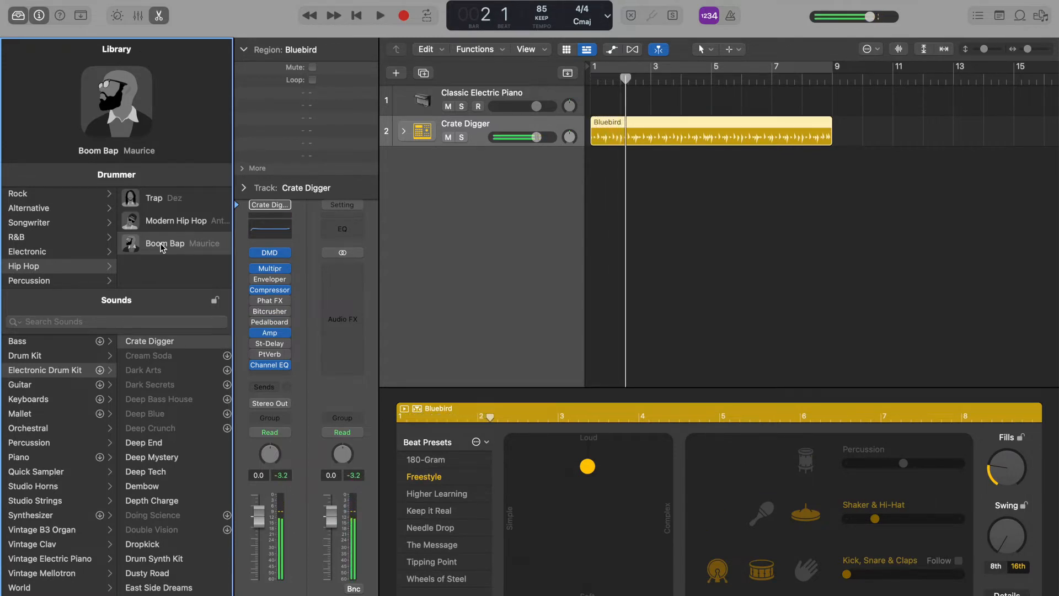
- Change the drummer to Latin Percussion from the Percussion genre and listen to its beat
{"action": "left_click", "coordinate": [44, 283]}
{"action": "left_click", "coordinate": [180, 205]}
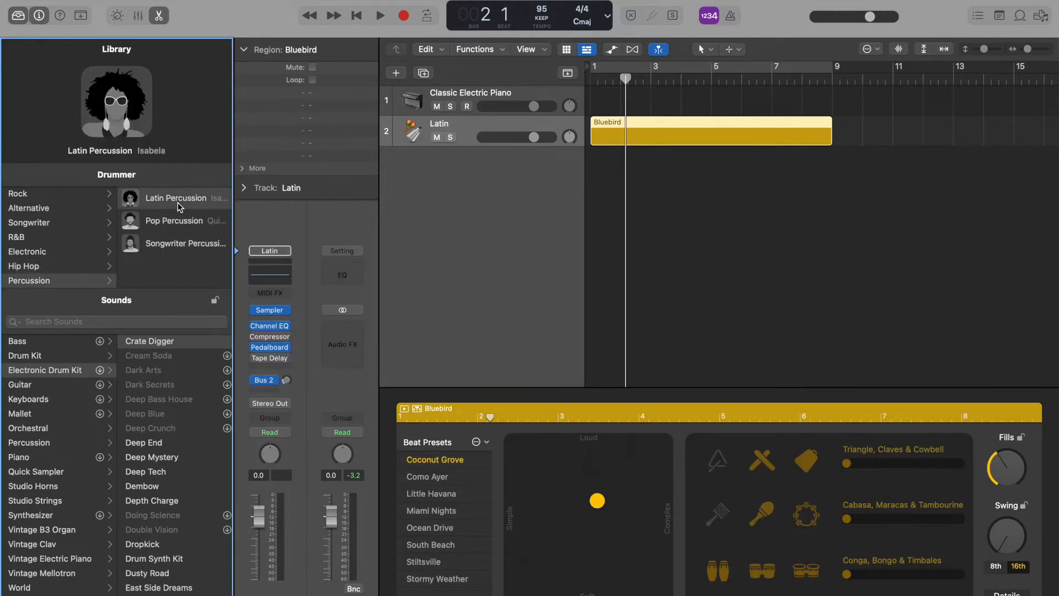
{"action": "key", "text": "space"}
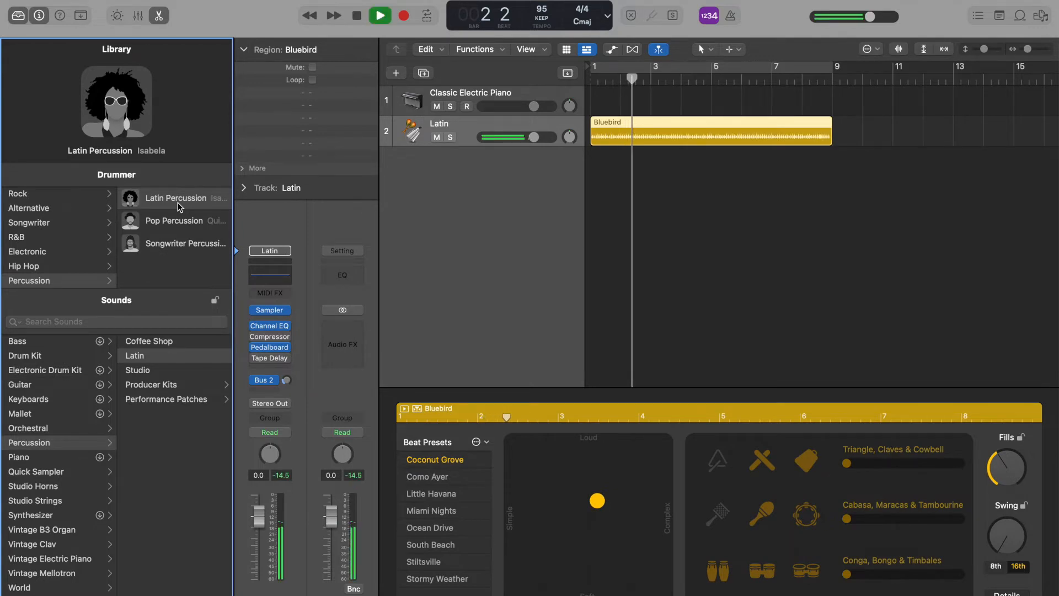
{"action": "key", "text": "space"}
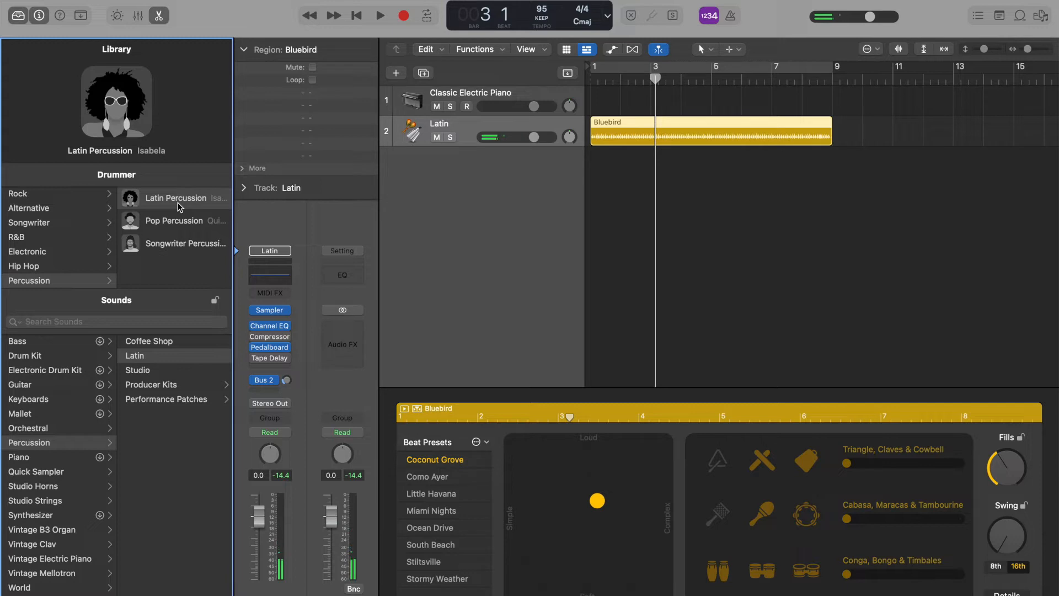
- Browse the Rock genre's drummers and assign the Retro Rock drummer to the track
{"action": "left_click", "coordinate": [29, 194]}
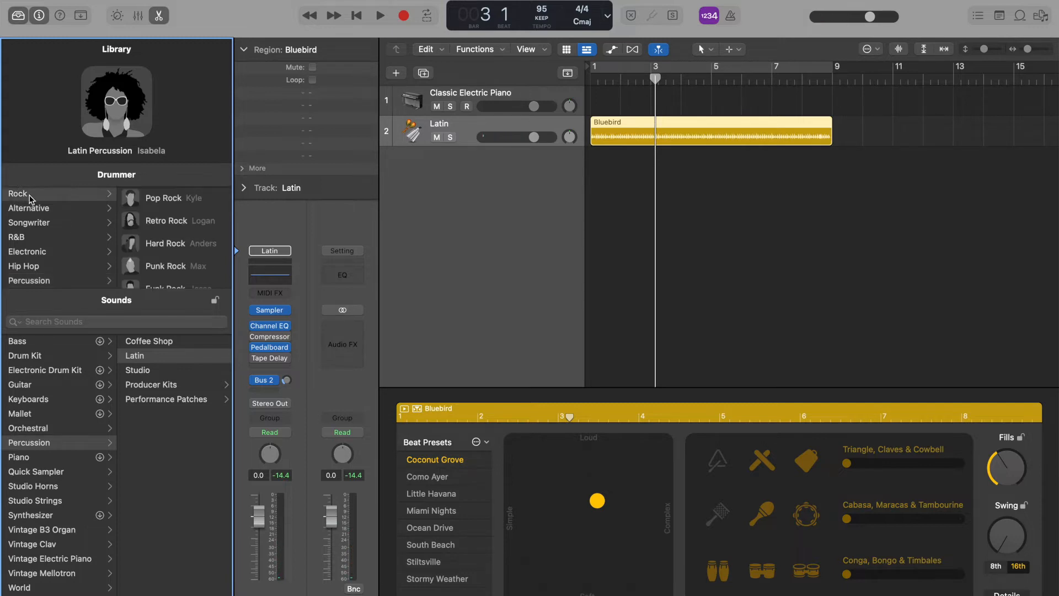
{"action": "scroll", "coordinate": [178, 228], "scroll_direction": "down", "scroll_amount": 1}
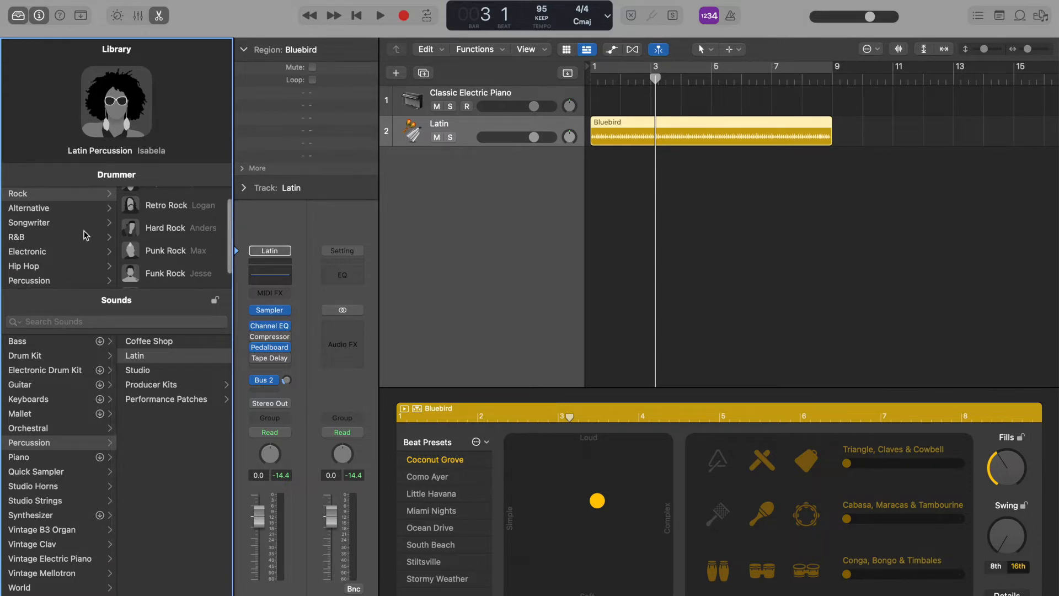
{"action": "scroll", "coordinate": [154, 249], "scroll_direction": "up", "scroll_amount": 1}
{"action": "left_click", "coordinate": [165, 224]}
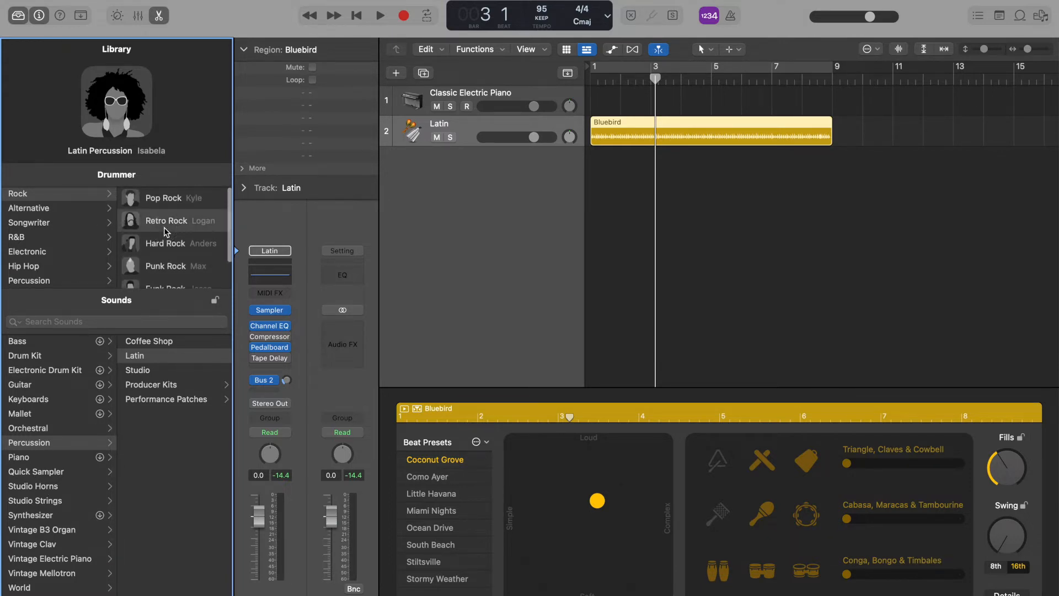
- During playback, try the Detroit Garage drum kit on the track and replace it with the Four on the Floor kit
{"action": "key", "text": "space"}
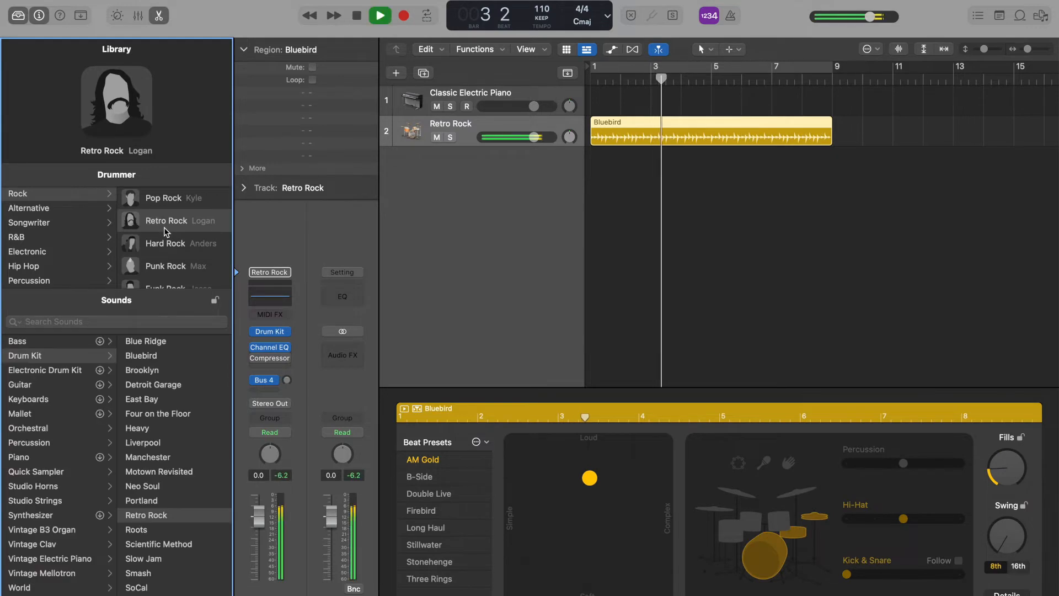
{"action": "left_click", "coordinate": [150, 389]}
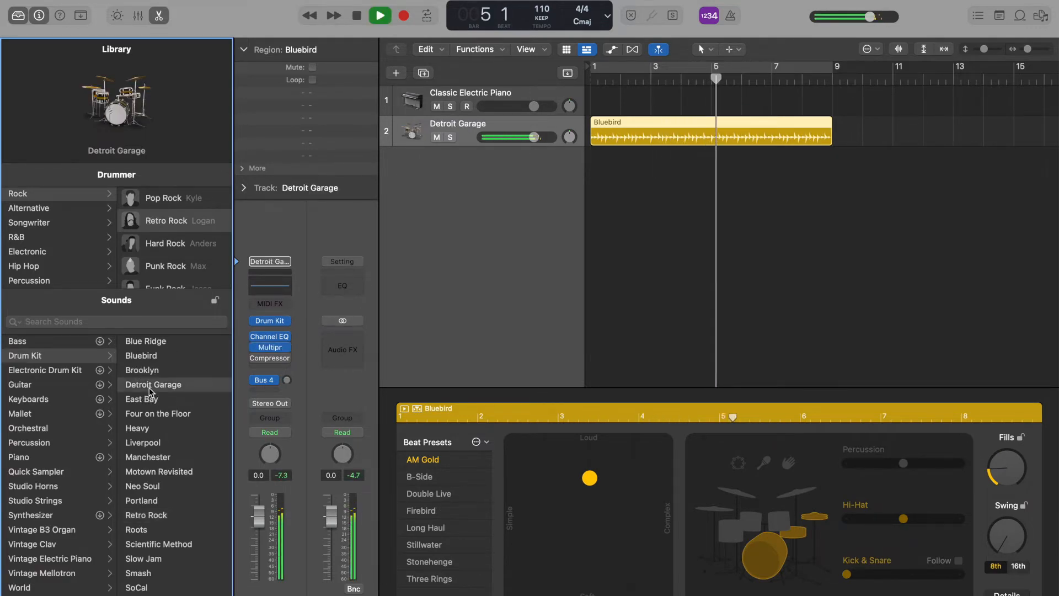
{"action": "left_click", "coordinate": [148, 420]}
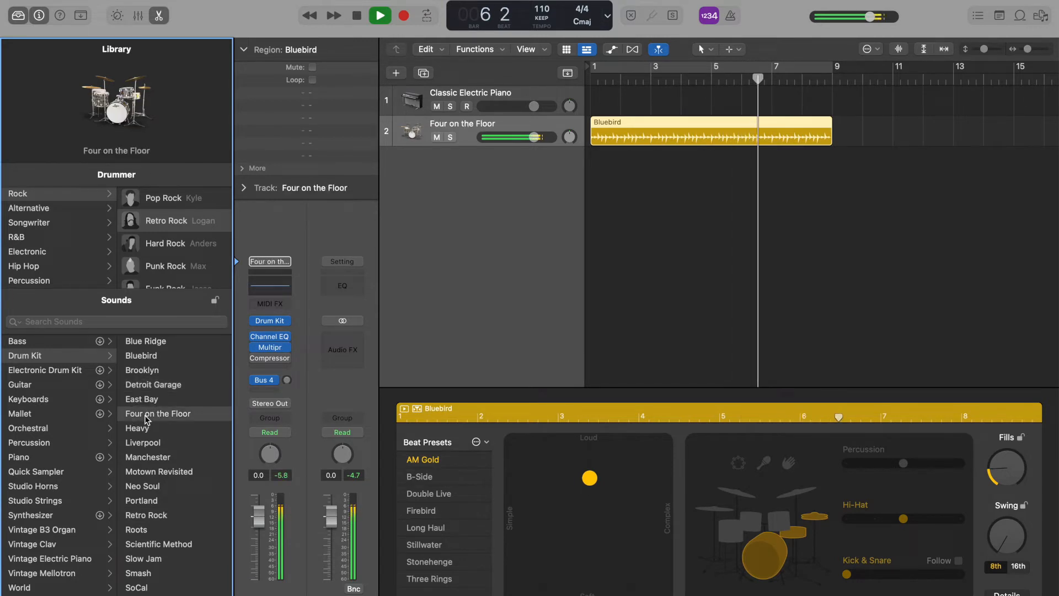
- Try the Liverpool drum kit on the track, replace it with the Neo Soul kit, and stop playback
{"action": "left_click", "coordinate": [150, 445]}
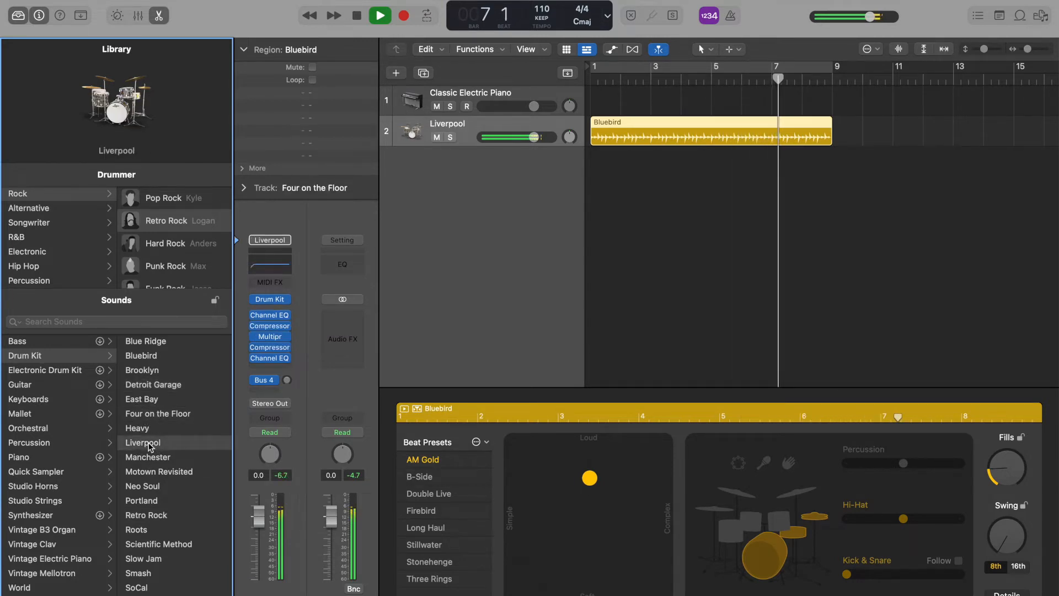
{"action": "left_click", "coordinate": [152, 486]}
{"action": "key", "text": "space"}
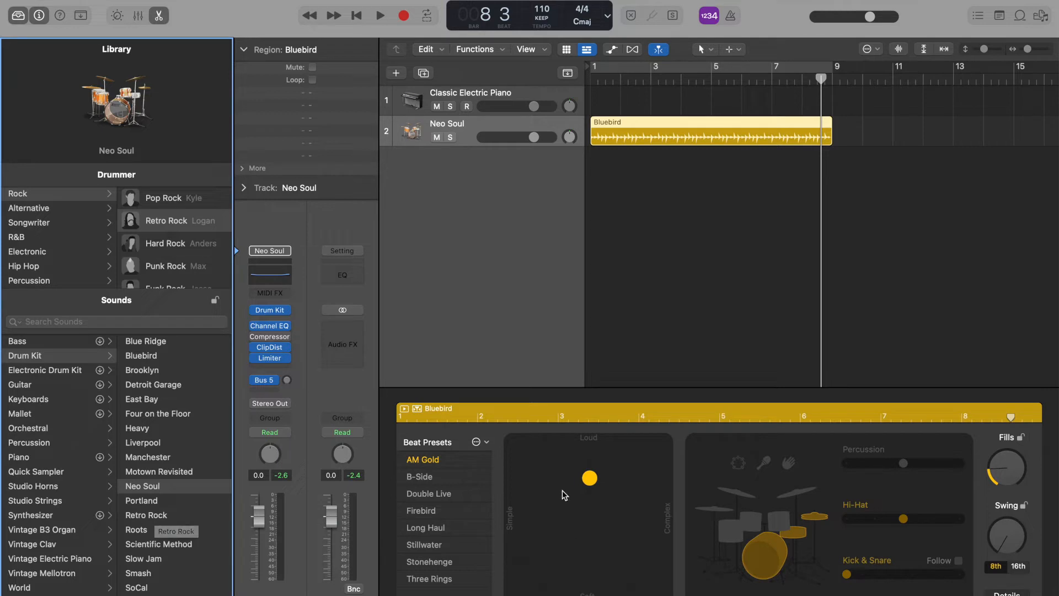
- Reopen the Drummer Editor and play the beat from the start with the XY pad puck moved toward Simple and Soft
{"action": "key", "text": "e"}
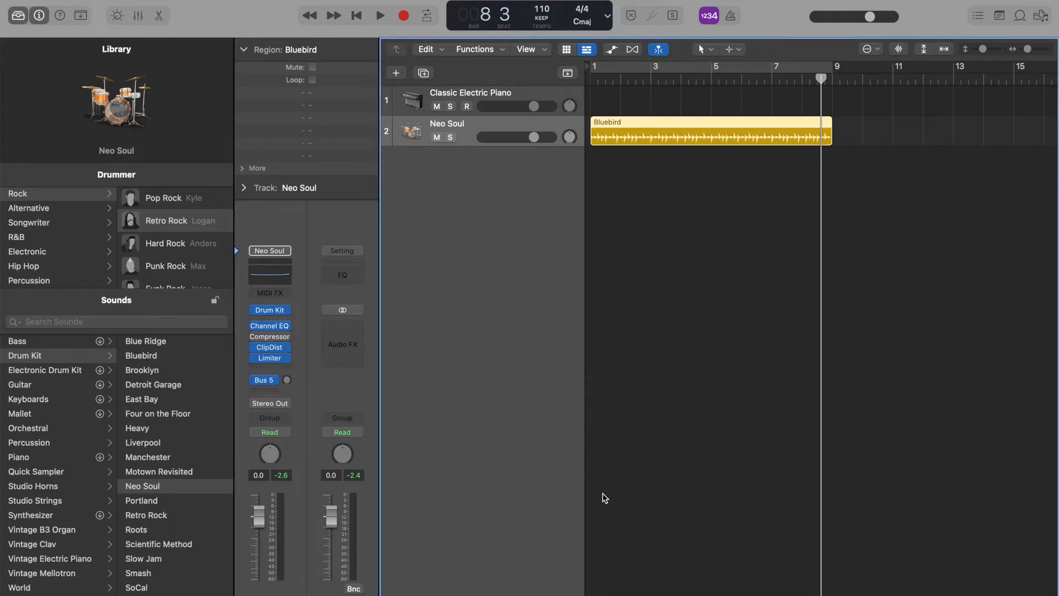
{"action": "key", "text": "e"}
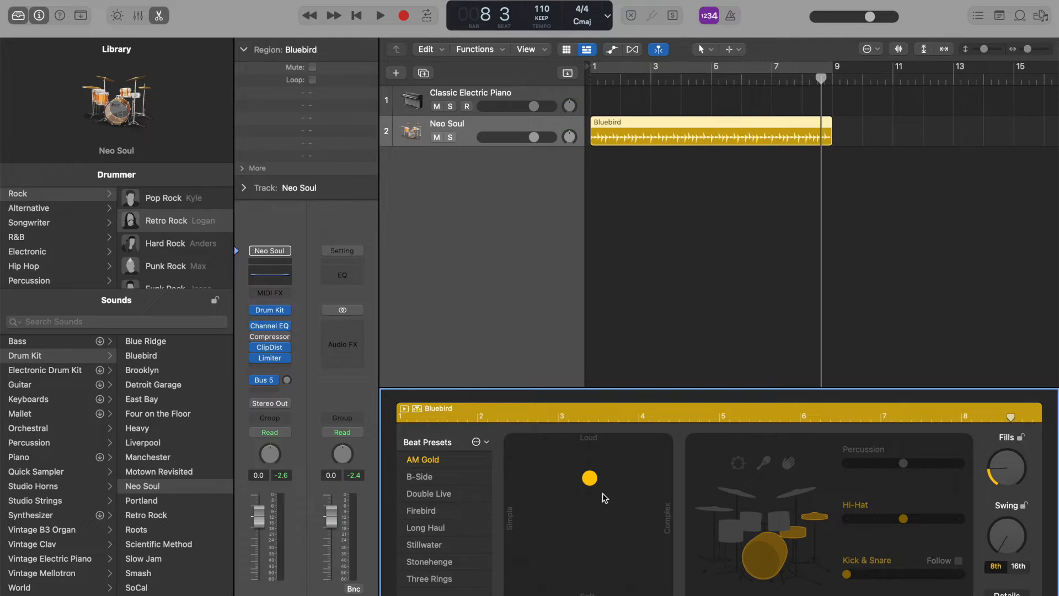
{"action": "left_click_drag", "start_coordinate": [593, 484], "coordinate": [579, 503]}
{"action": "left_click_drag", "start_coordinate": [575, 497], "coordinate": [561, 539]}
{"action": "key", "text": "Return"}
{"action": "key", "text": "space"}
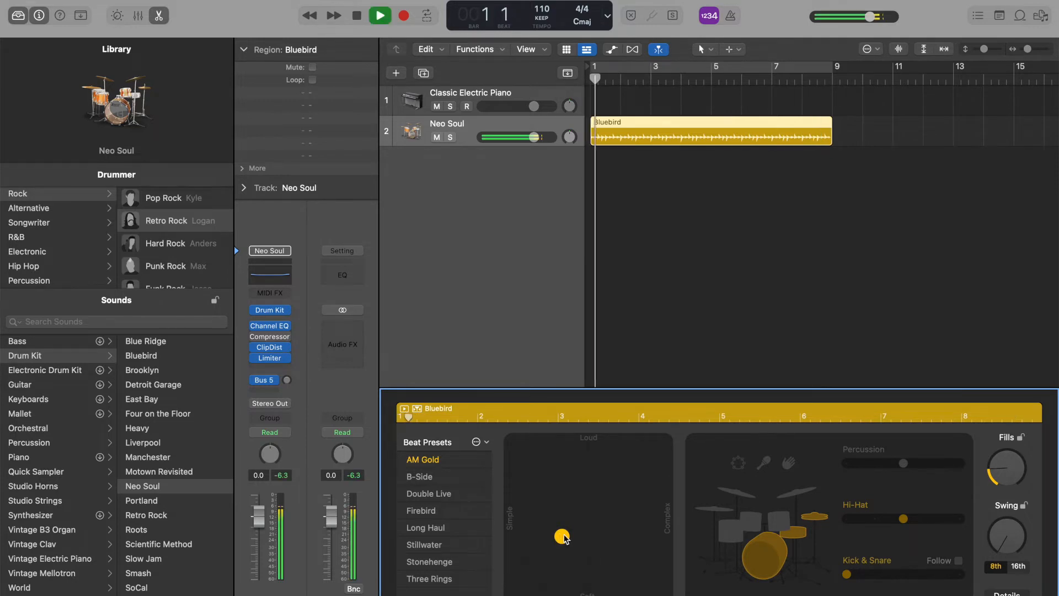
- During playback, try the puck at complex and soft, then complex and loud positions, and settle it near the centre of the XY pad
{"action": "left_click_drag", "start_coordinate": [562, 537], "coordinate": [645, 536]}
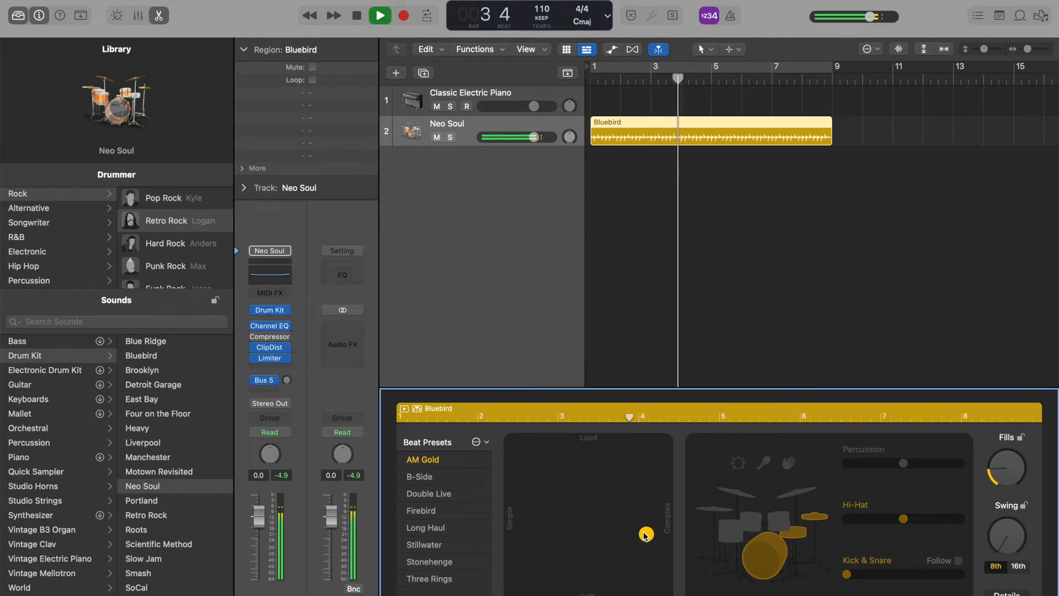
{"action": "left_click_drag", "start_coordinate": [646, 534], "coordinate": [646, 453]}
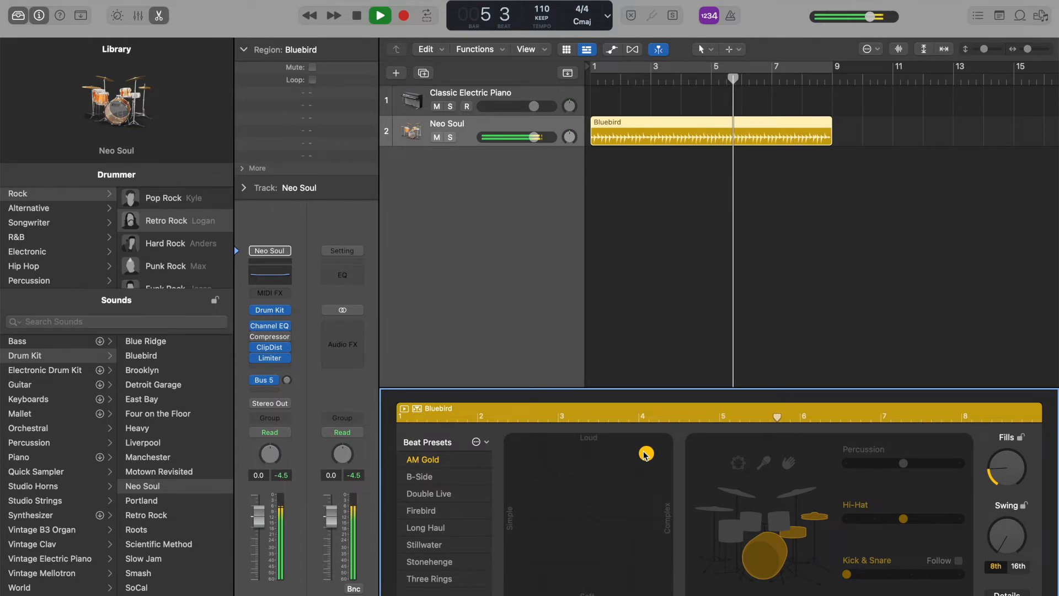
{"action": "left_click_drag", "start_coordinate": [646, 453], "coordinate": [640, 579]}
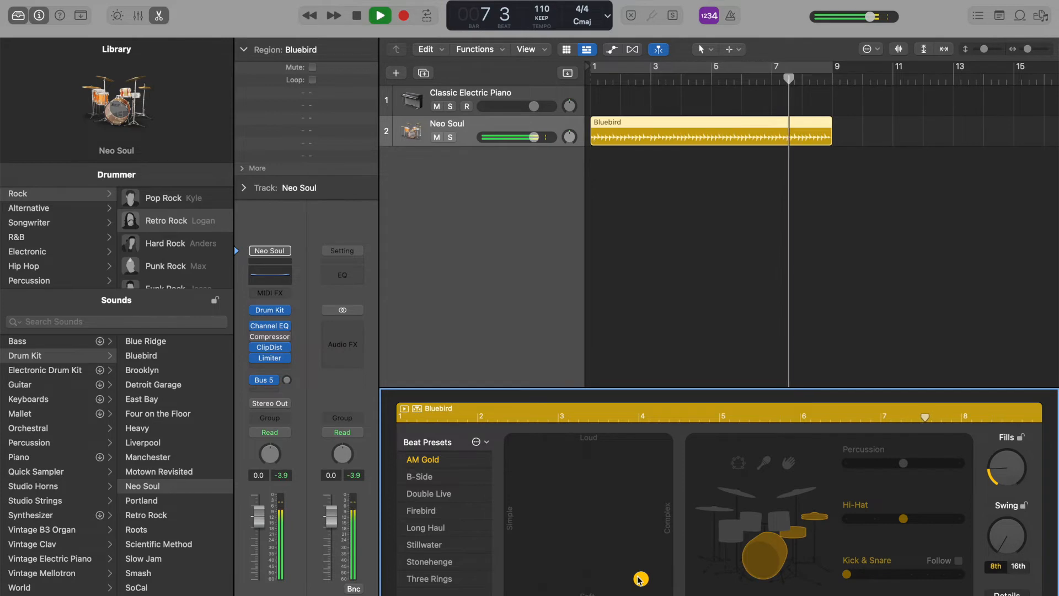
{"action": "left_click_drag", "start_coordinate": [640, 579], "coordinate": [581, 518]}
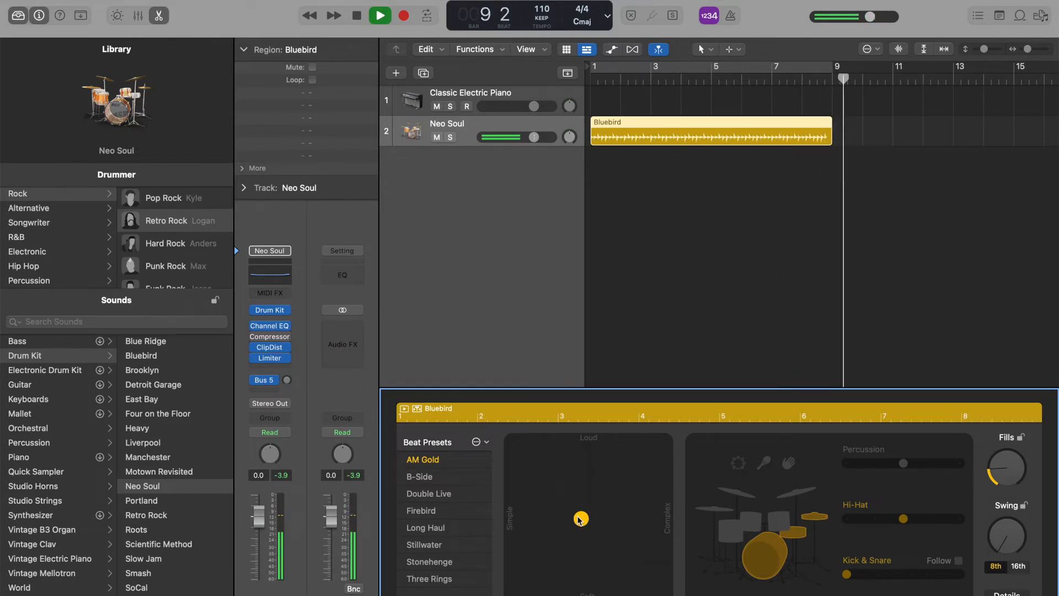
- Stop playback, turn on cycle mode for the eight-bar drum region, and return the playhead to bar 1
{"action": "key", "text": "space"}
{"action": "key", "text": "c"}
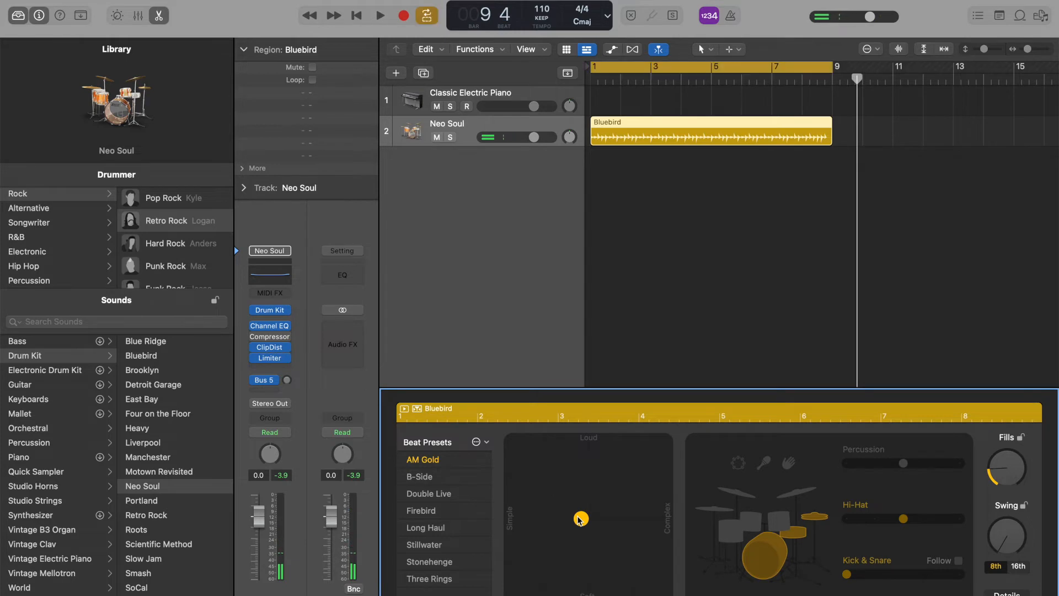
{"action": "key", "text": "Return"}
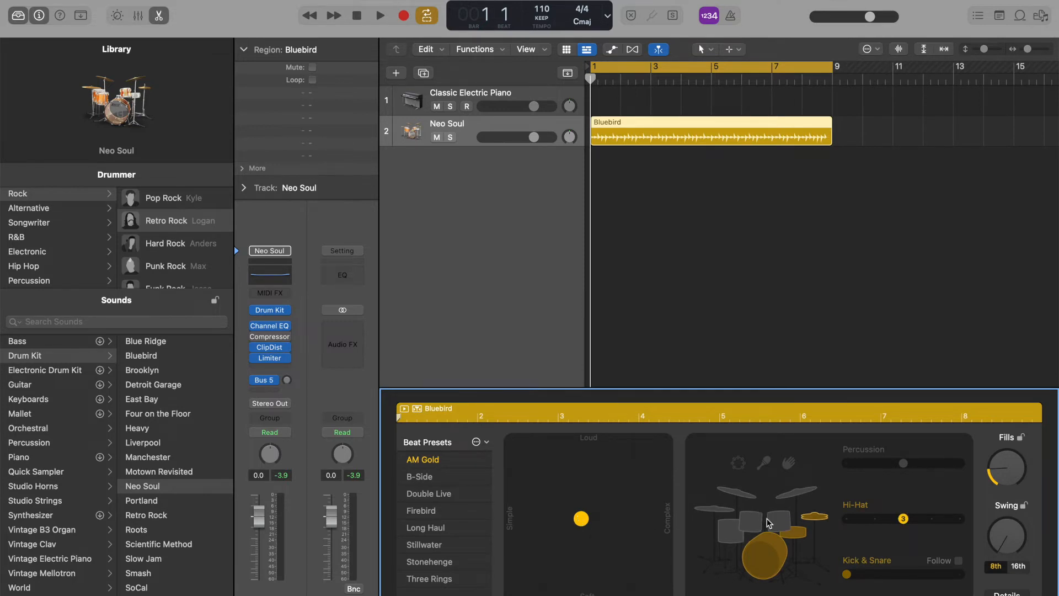
- Play the looped beat, try the cymbals and toms as the main pattern, and switch back to the hi-hat
{"action": "key", "text": "space"}
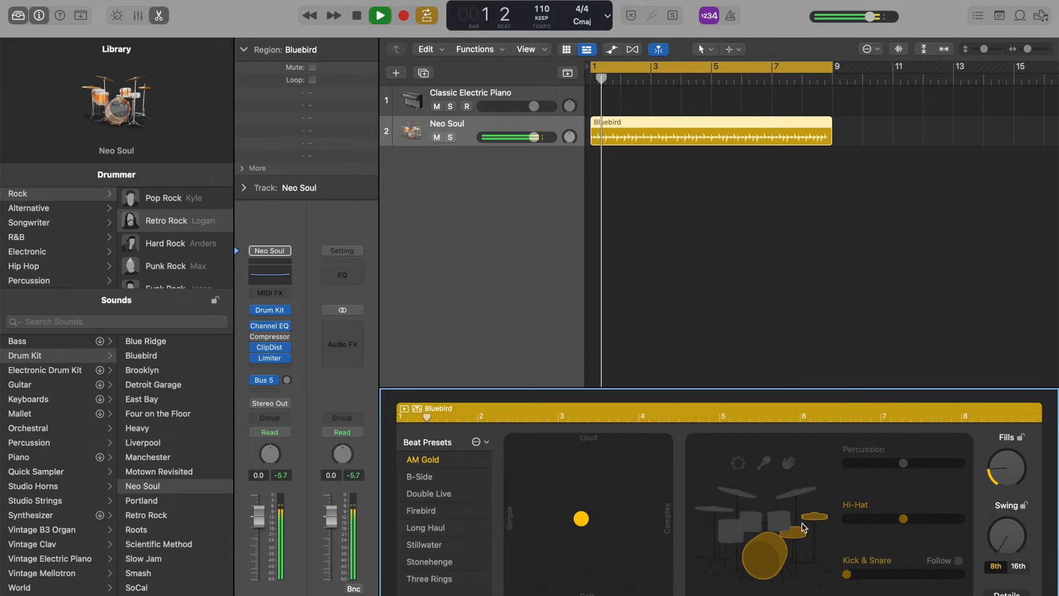
{"action": "left_click", "coordinate": [801, 493]}
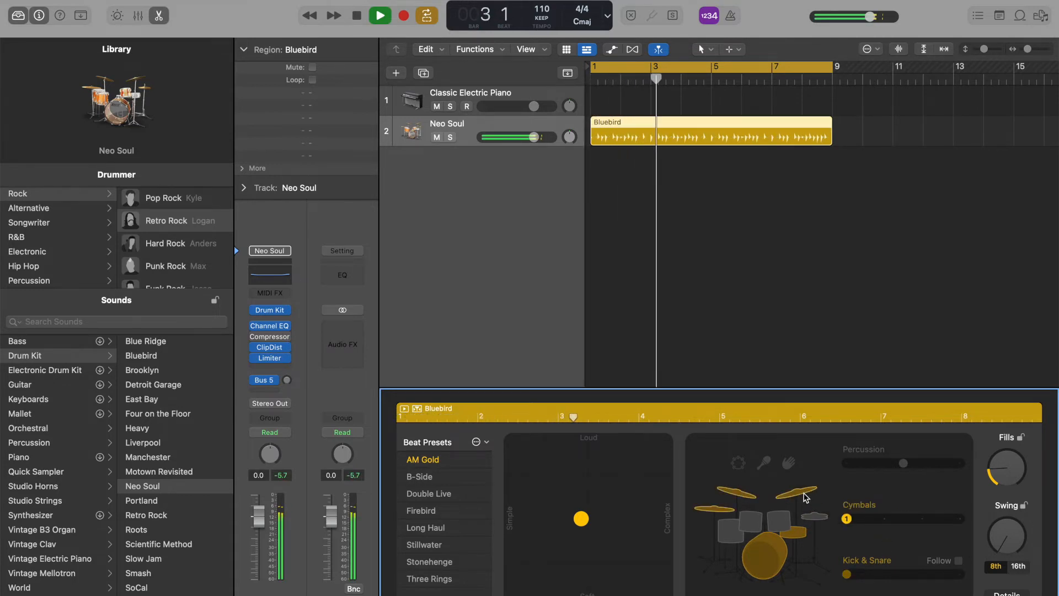
{"action": "left_click", "coordinate": [784, 522]}
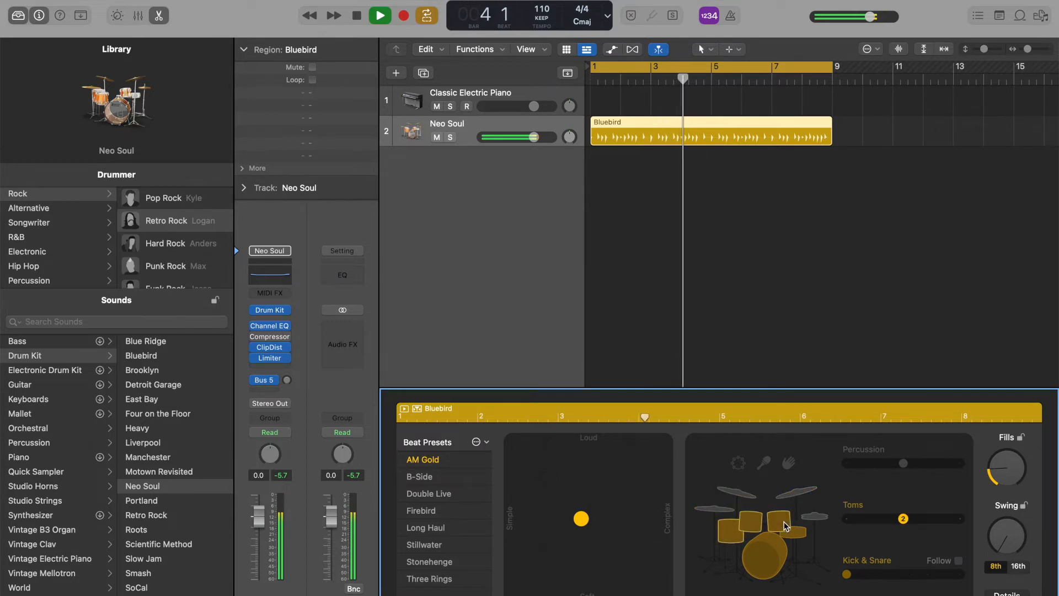
{"action": "left_click", "coordinate": [815, 517]}
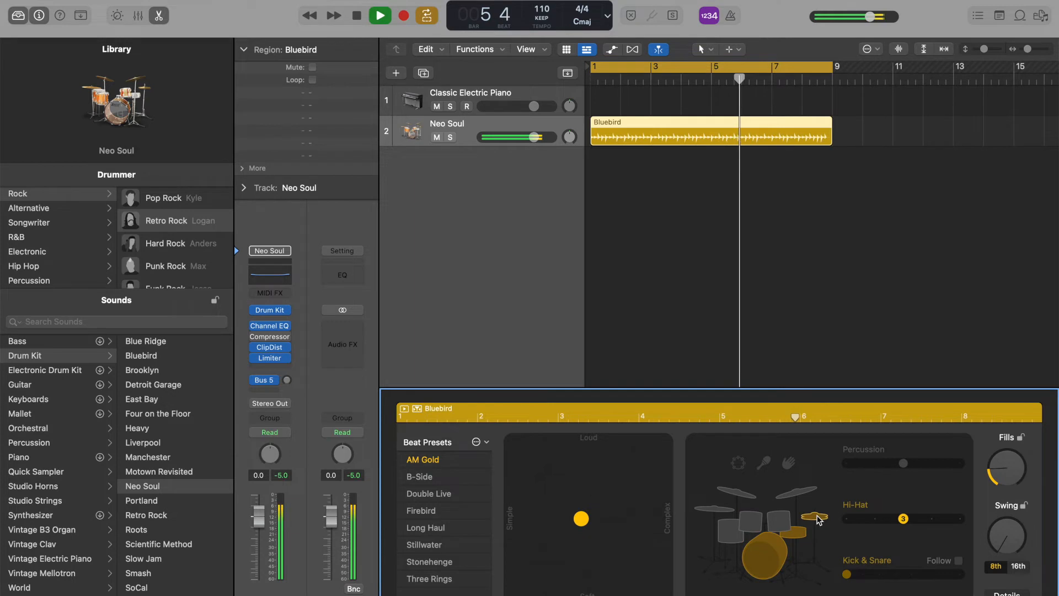
- Try the shaker in the beat, replace it with handclaps, and turn off the snare and hi-hat
{"action": "left_click", "coordinate": [765, 463]}
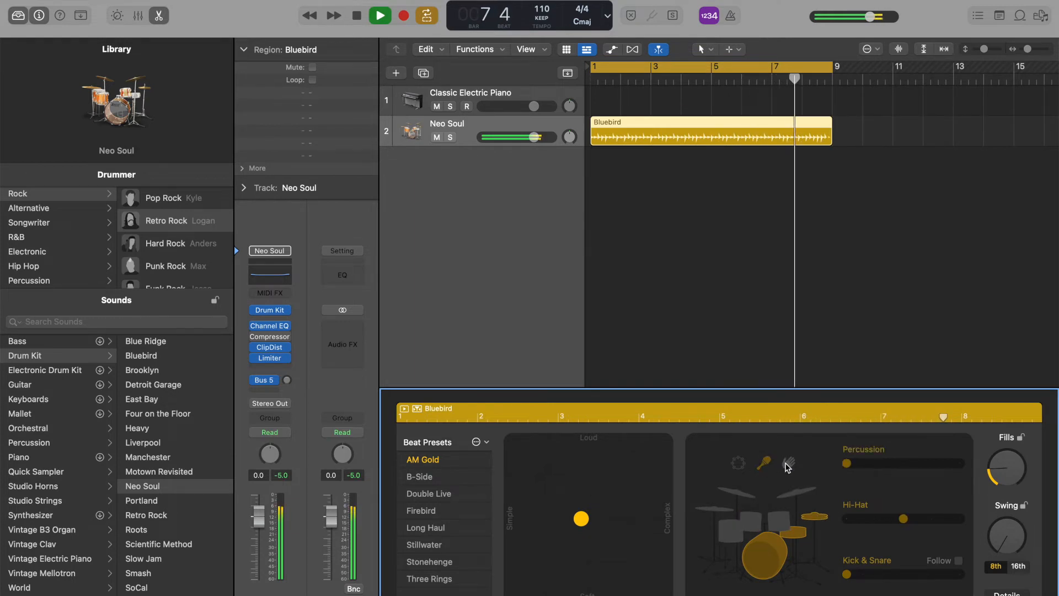
{"action": "left_click", "coordinate": [790, 465]}
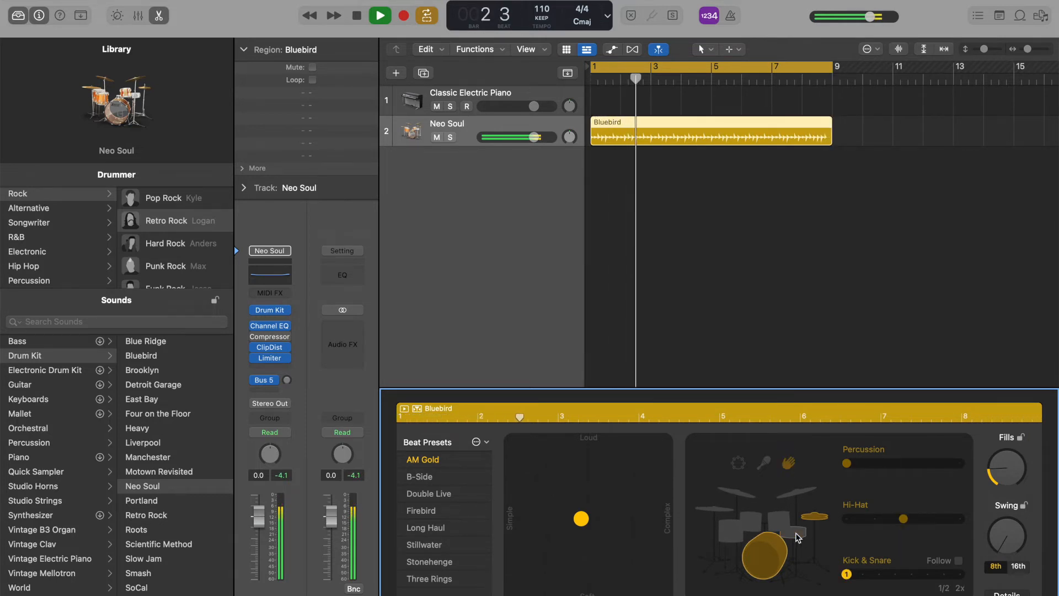
{"action": "left_click", "coordinate": [813, 521]}
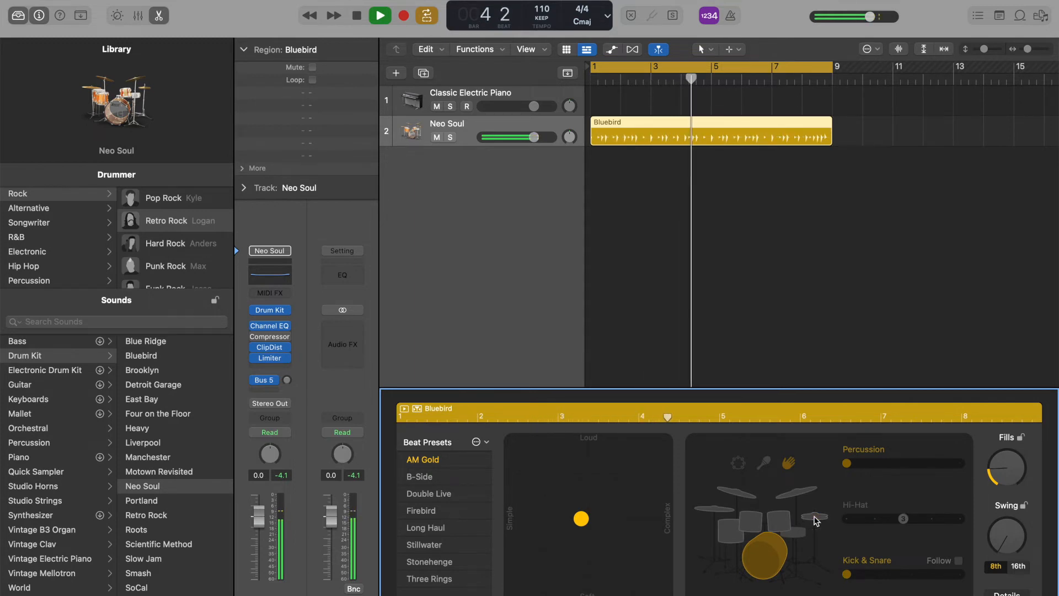
- Audition the handclap variations by raising Percussion to 2 and then to its highest setting
{"action": "left_click", "coordinate": [847, 463]}
{"action": "left_click_drag", "start_coordinate": [848, 465], "coordinate": [894, 467]}
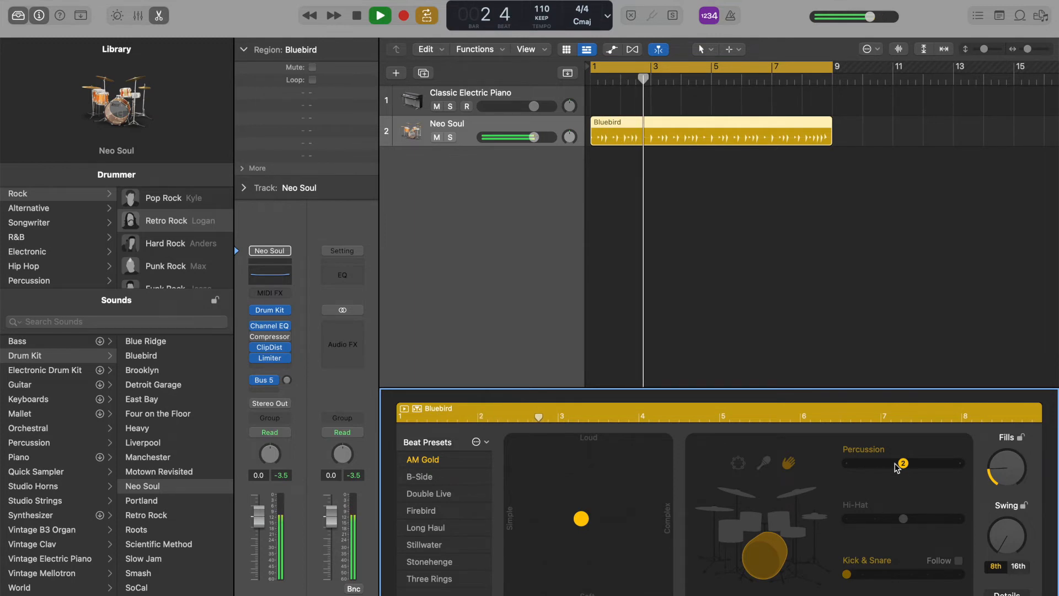
{"action": "left_click_drag", "start_coordinate": [896, 468], "coordinate": [961, 469]}
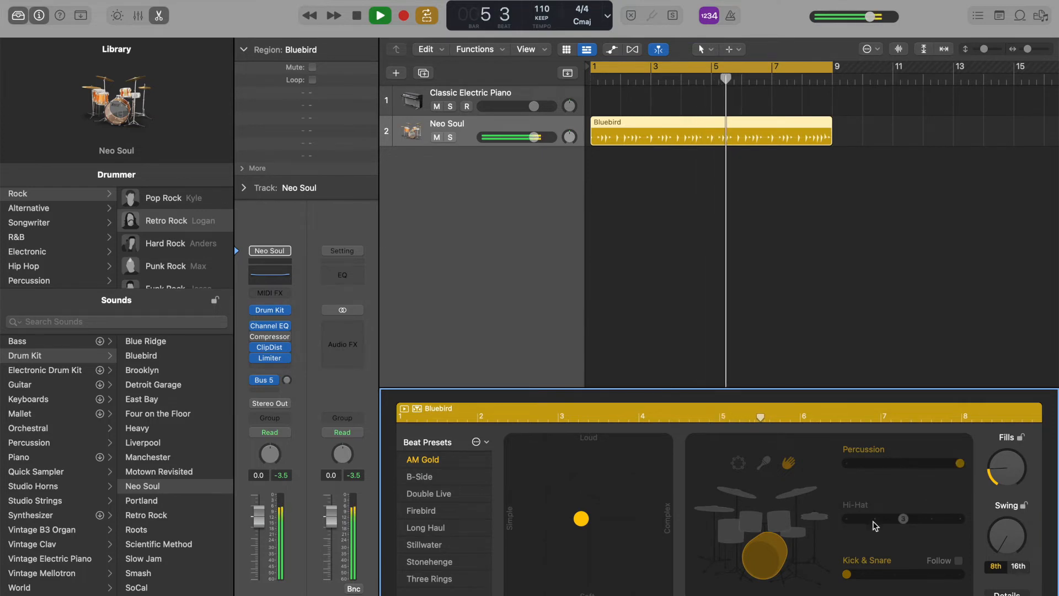
- Turn the hi-hat back on, audition its variations 1 and 2, and set Hi-Hat to its highest variation
{"action": "left_click", "coordinate": [820, 521]}
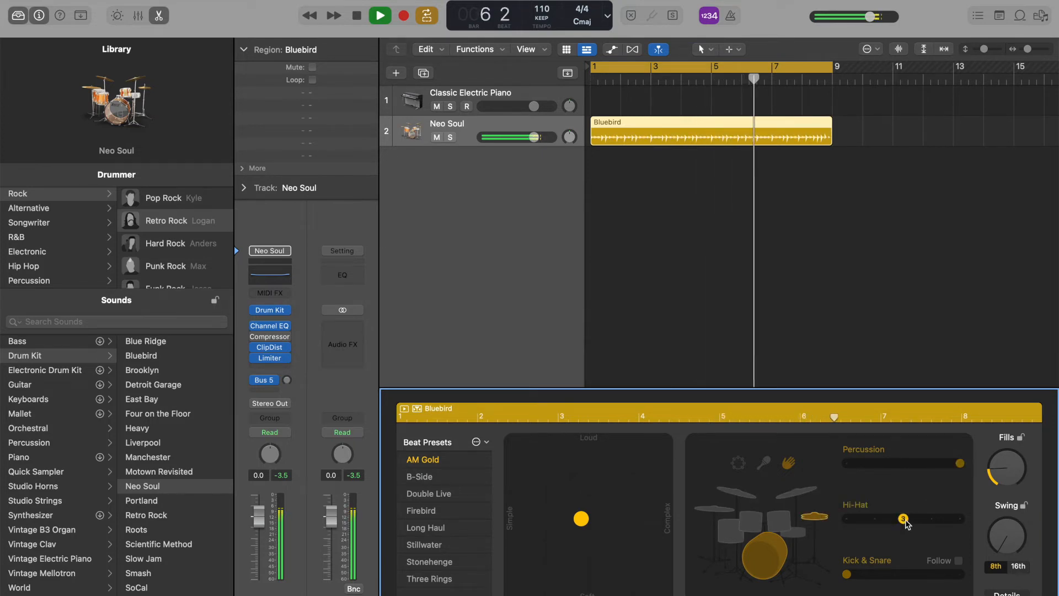
{"action": "left_click_drag", "start_coordinate": [905, 522], "coordinate": [846, 523]}
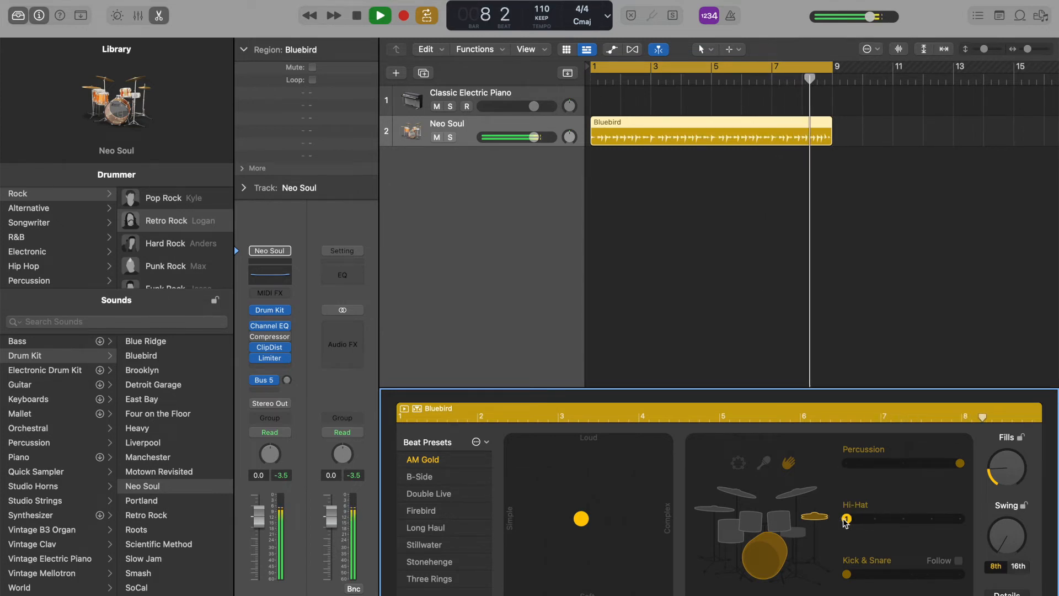
{"action": "left_click", "coordinate": [875, 518]}
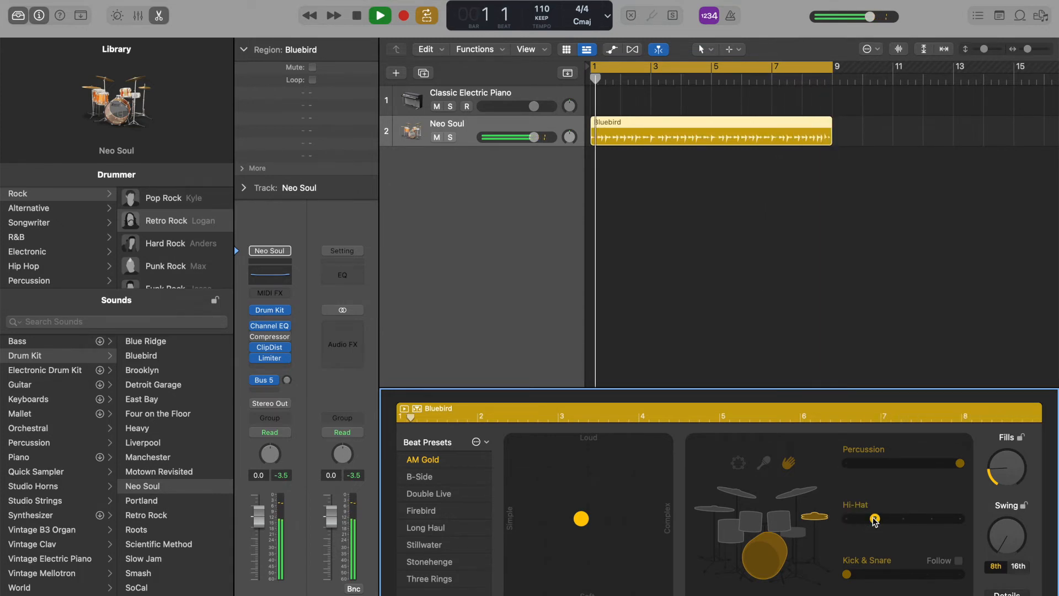
{"action": "left_click_drag", "start_coordinate": [875, 518], "coordinate": [961, 522]}
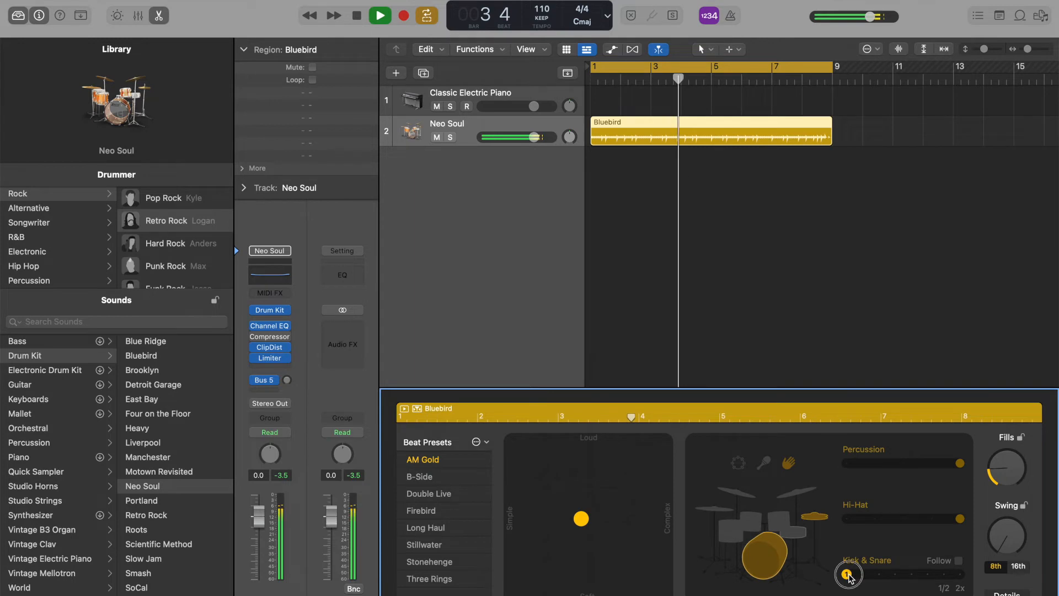
- Audition Kick & Snare variations 3 and 5 and settle on the variation one step higher
{"action": "left_click_drag", "start_coordinate": [860, 577], "coordinate": [879, 574]}
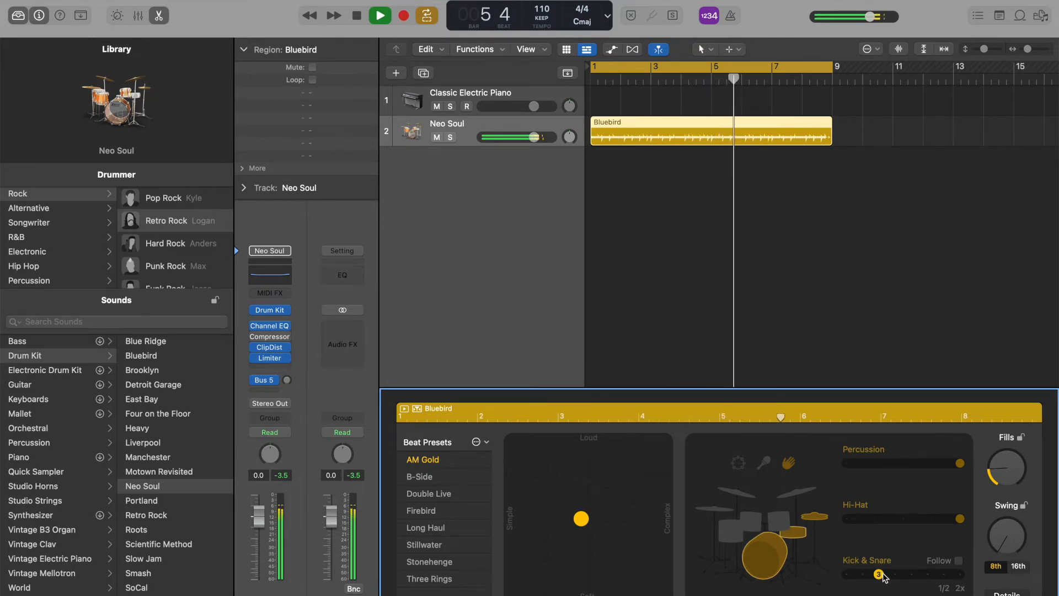
{"action": "left_click_drag", "start_coordinate": [879, 574], "coordinate": [907, 579]}
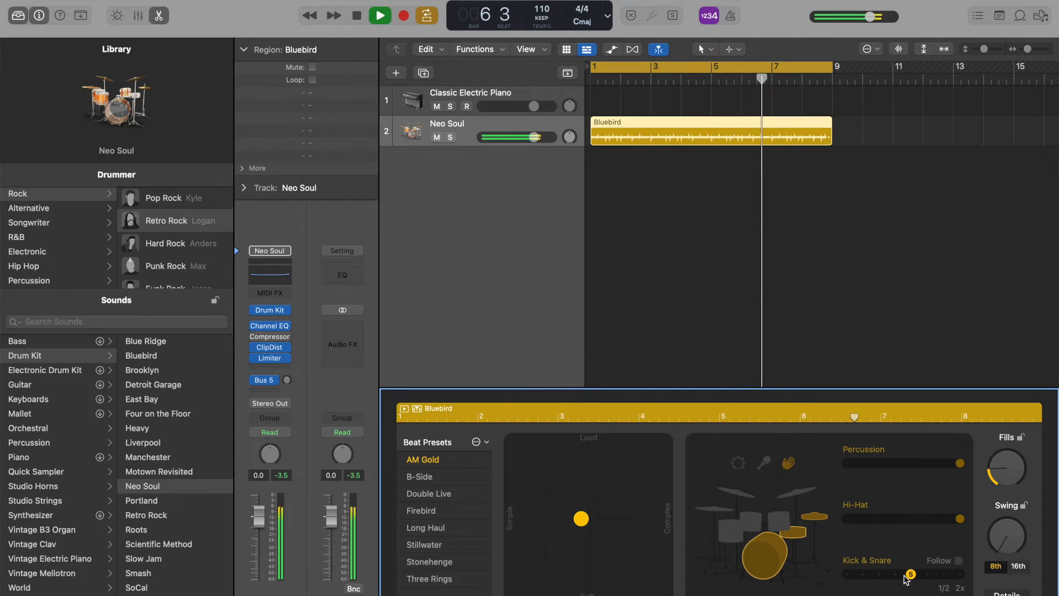
{"action": "left_click_drag", "start_coordinate": [913, 575], "coordinate": [937, 575]}
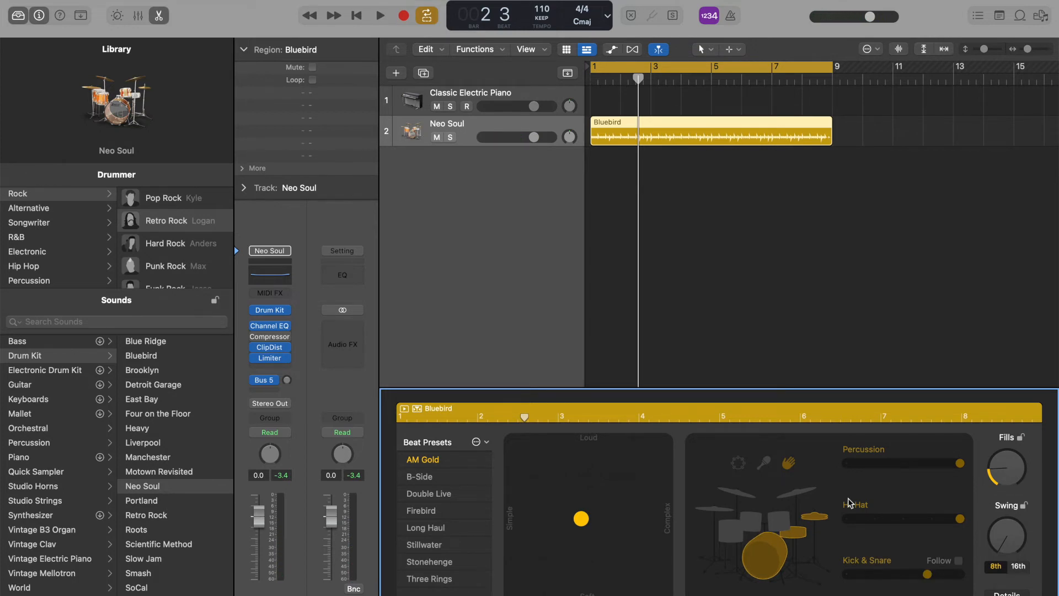
- Play the looped beat with Fills raised to about halfway, then return the playhead to bar 1
{"action": "key", "text": "space"}
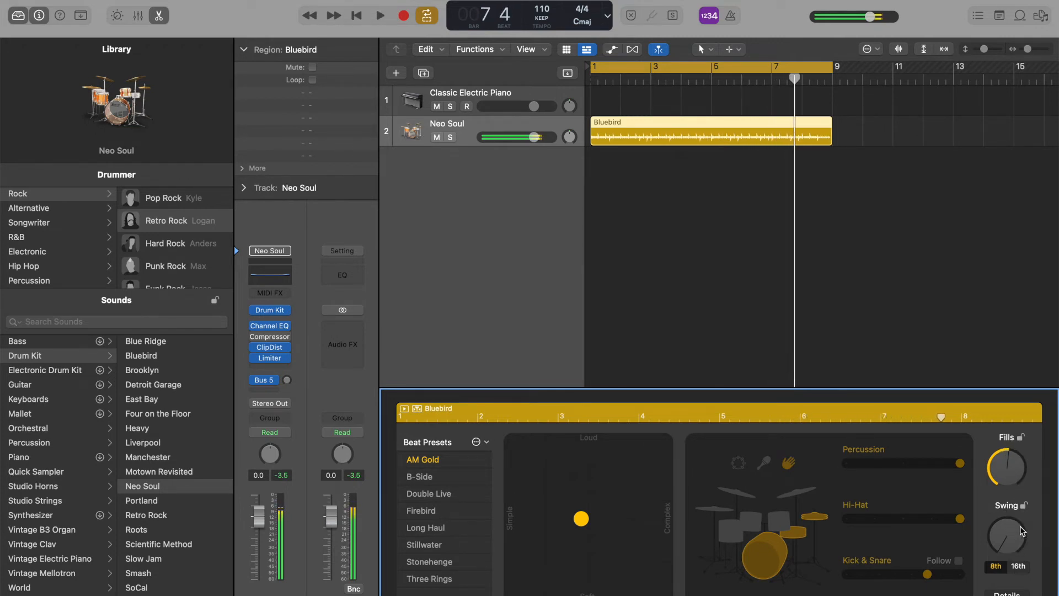
{"action": "key", "text": "Return"}
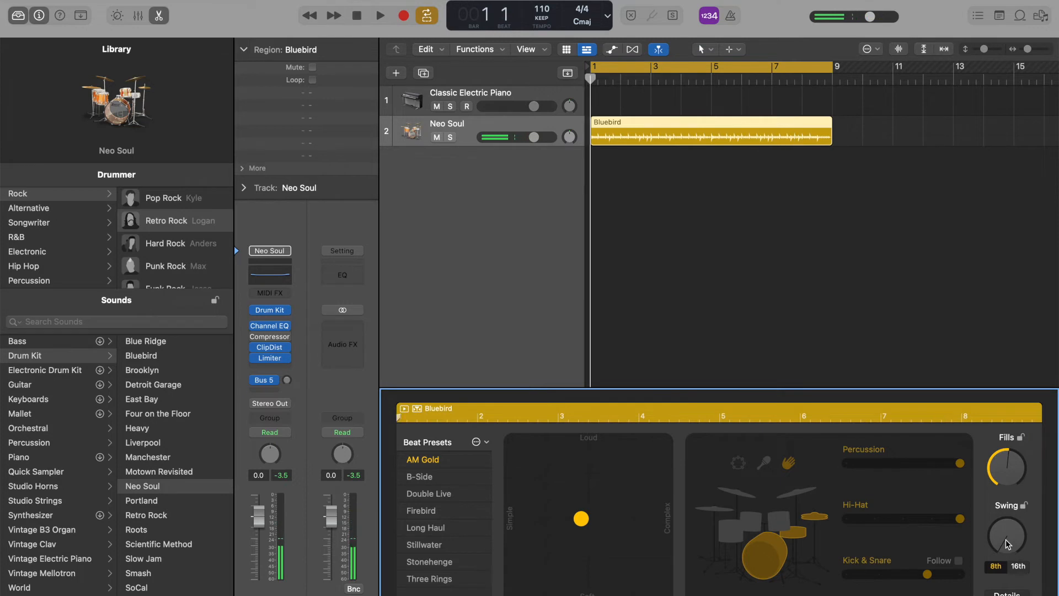
- Play the beat with 8th-note Swing raised to about two thirds, then reduce the swing to about one third
{"action": "key", "text": "space"}
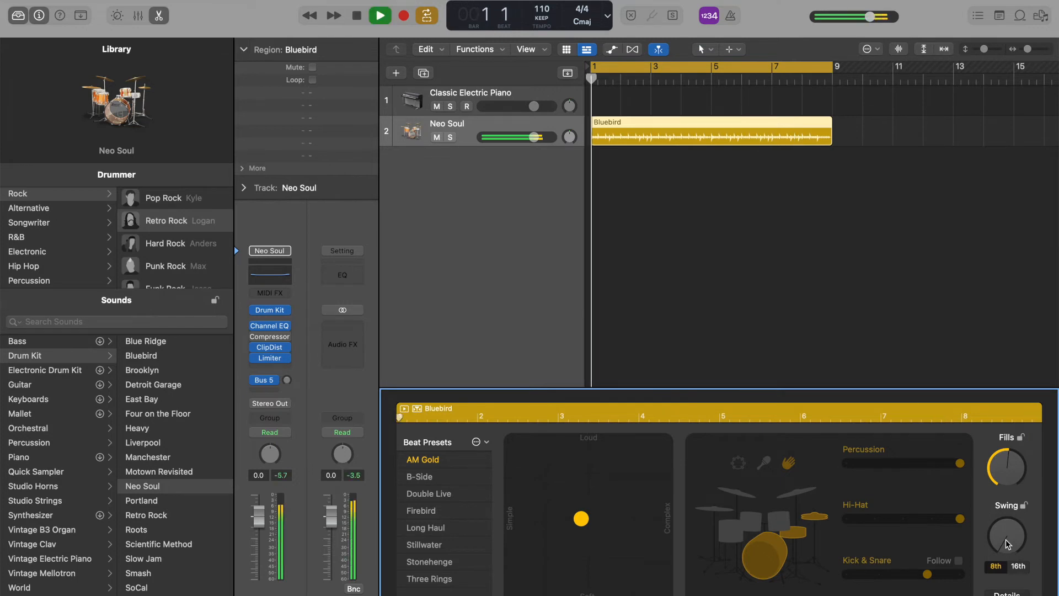
{"action": "left_click", "coordinate": [999, 545]}
{"action": "left_click_drag", "start_coordinate": [998, 546], "coordinate": [1013, 452]}
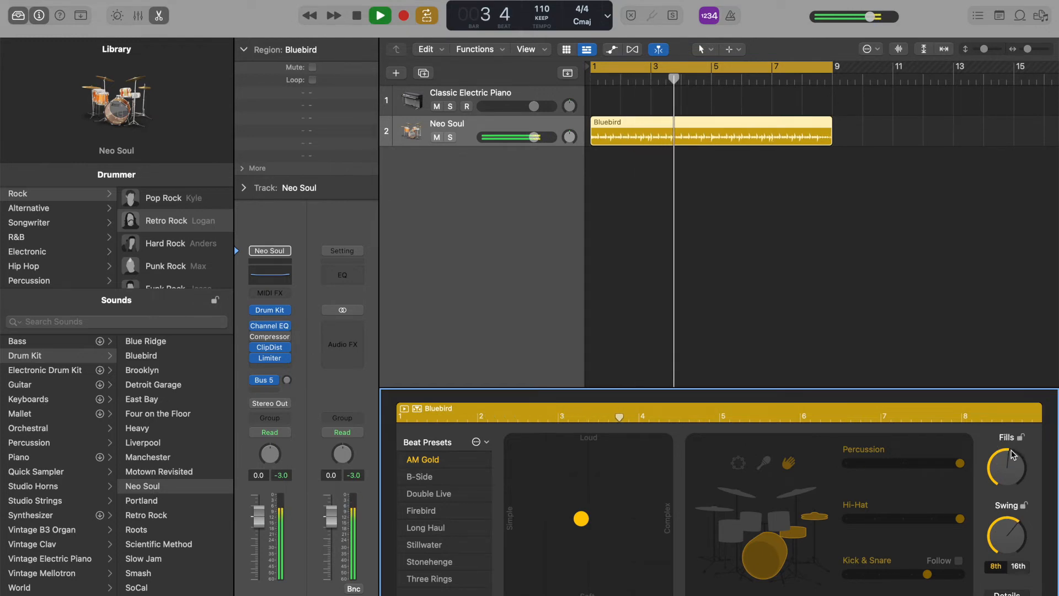
{"action": "left_click_drag", "start_coordinate": [1010, 527], "coordinate": [999, 502]}
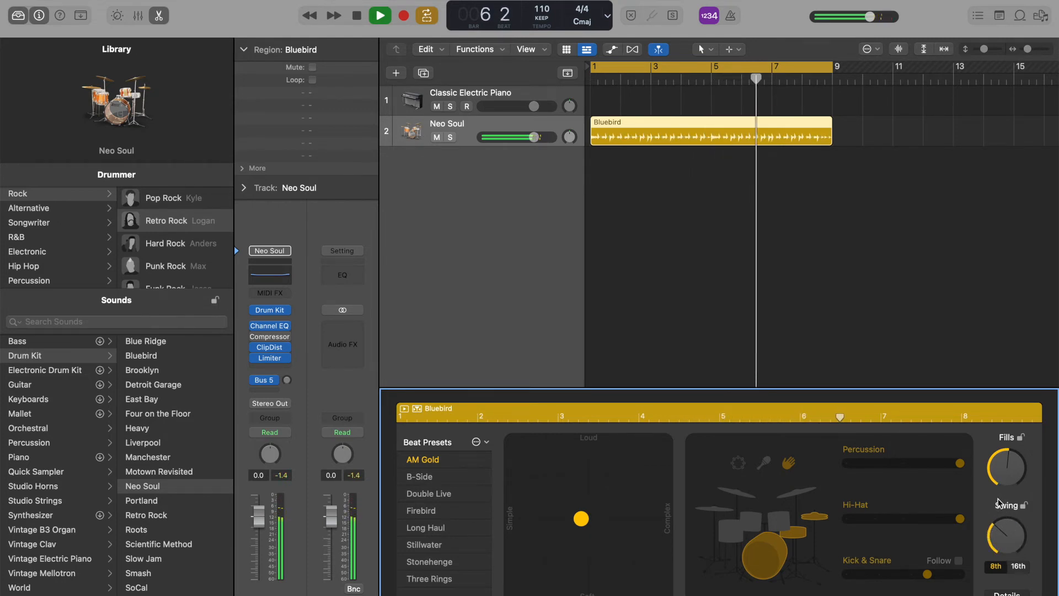
- Switch Swing to 16th notes, audition a higher amount, bring it down to zero, and stop playback
{"action": "left_click", "coordinate": [1019, 566]}
{"action": "left_click_drag", "start_coordinate": [1009, 531], "coordinate": [1014, 490]}
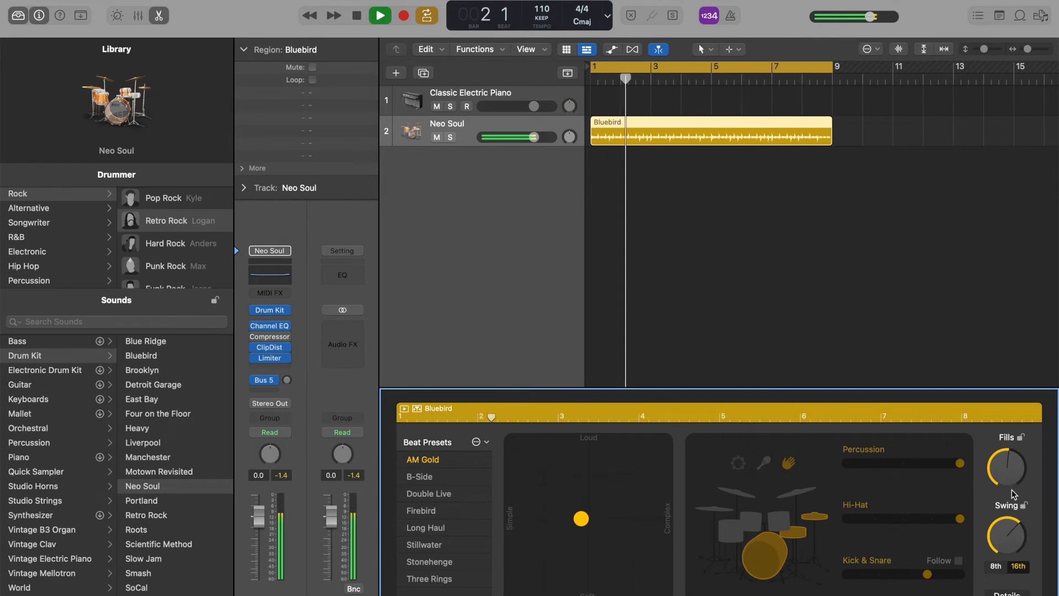
{"action": "left_click_drag", "start_coordinate": [1017, 523], "coordinate": [1017, 595]}
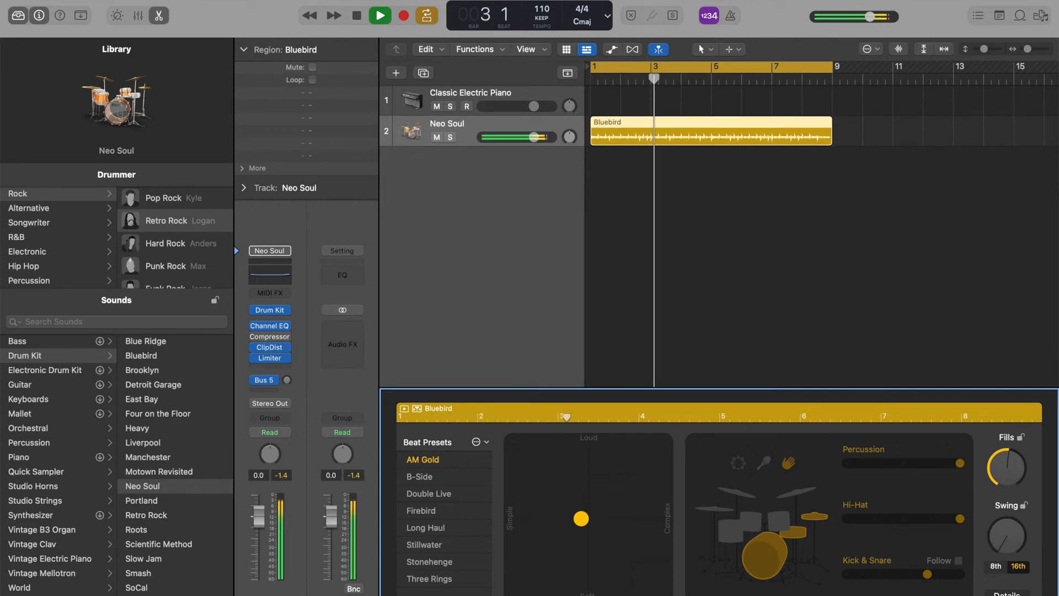
{"action": "key", "text": "space"}
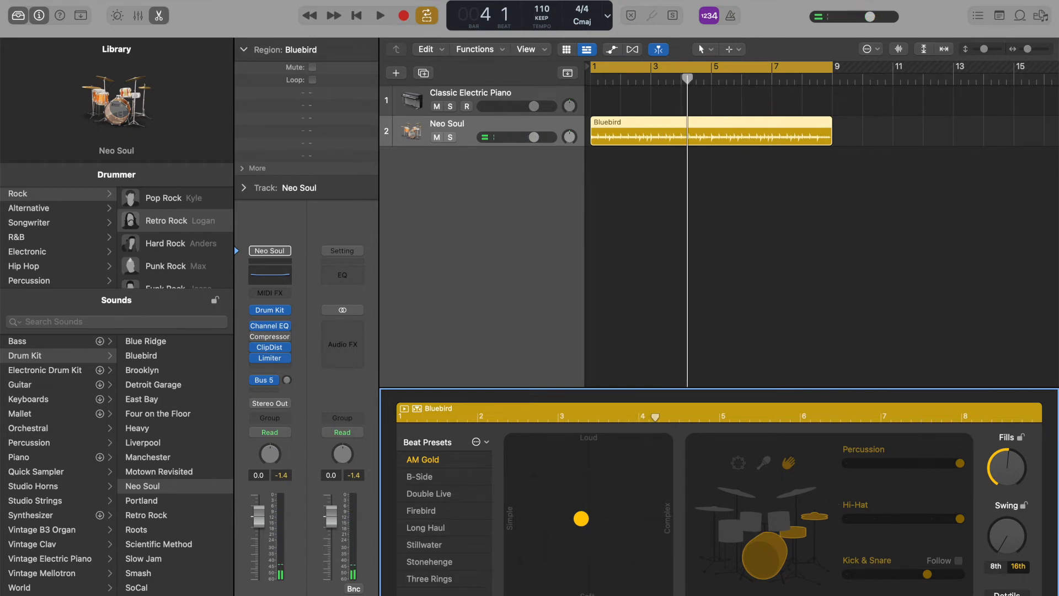
- Open the Drummer Details and, during playback, audition Feel fully toward Pull before settling about two thirds toward Push
{"action": "left_click", "coordinate": [1008, 593]}
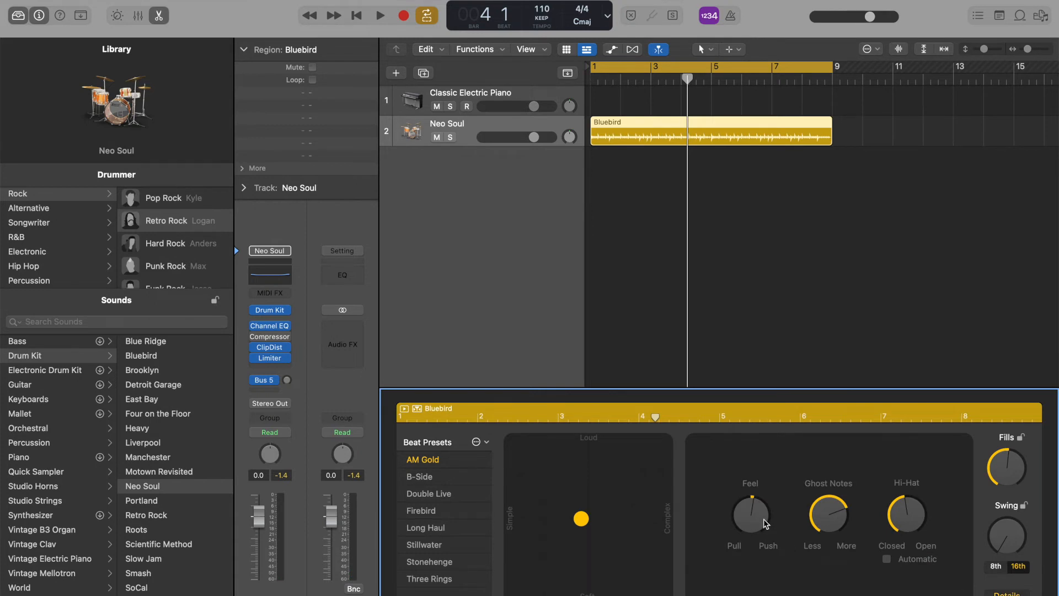
{"action": "left_click", "coordinate": [748, 512]}
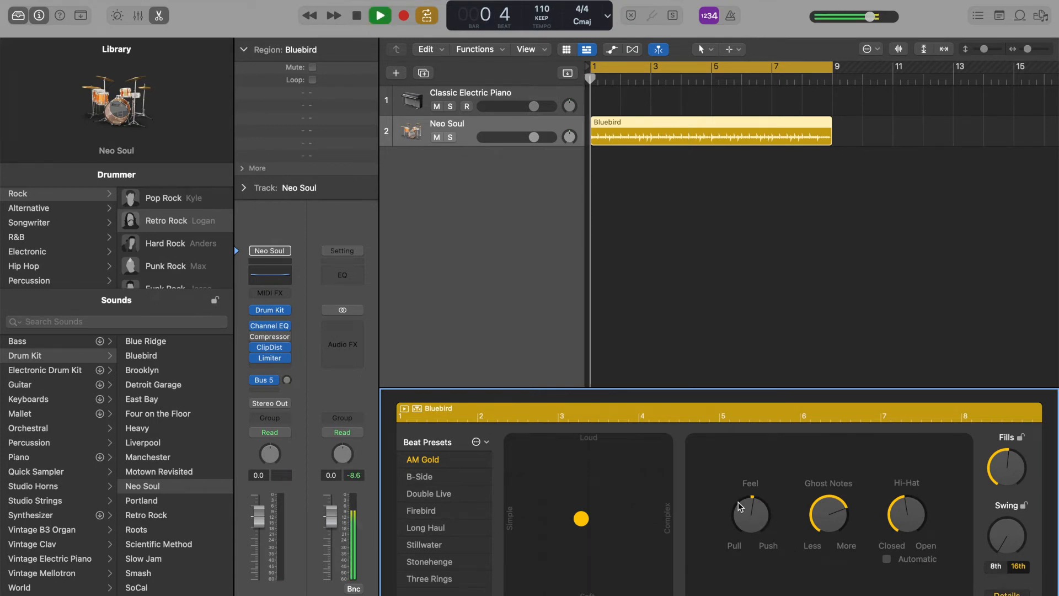
{"action": "left_click_drag", "start_coordinate": [747, 512], "coordinate": [756, 586]}
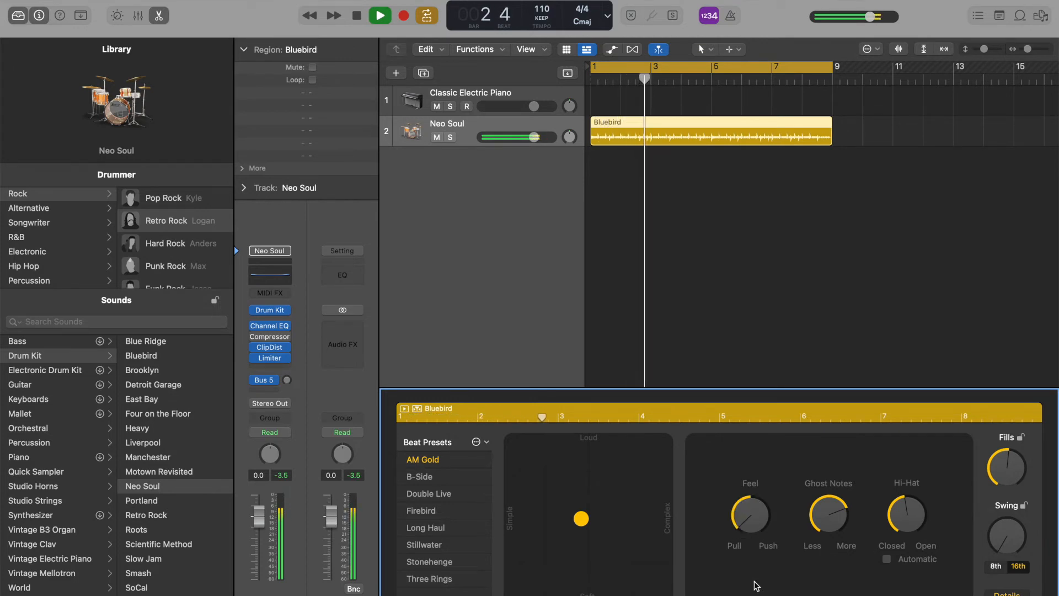
{"action": "left_click_drag", "start_coordinate": [739, 527], "coordinate": [738, 425]}
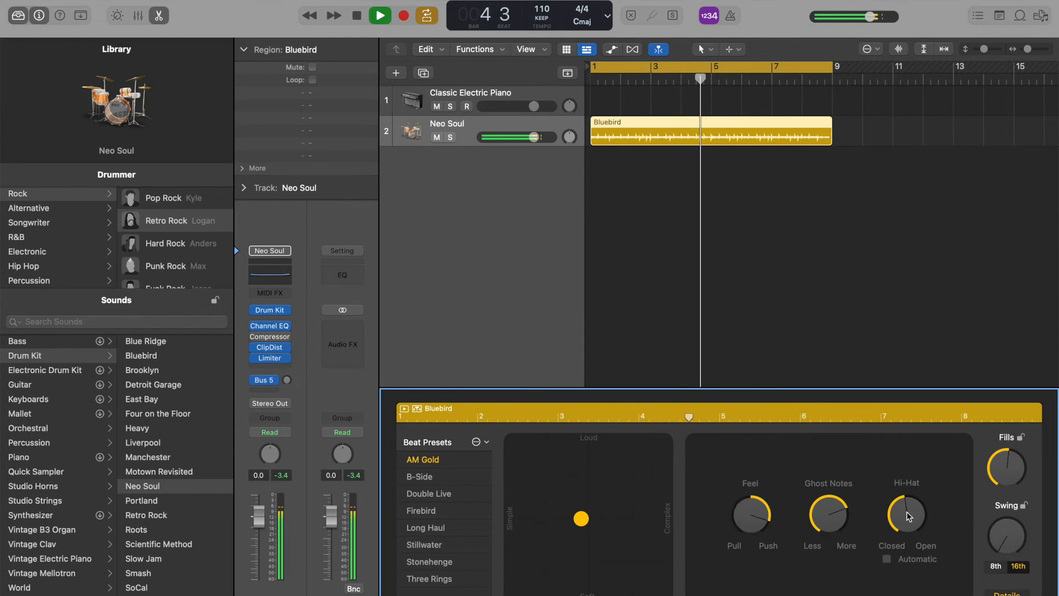
- Audition a more open Hi-Hat and settle near Closed, try Ghost Notes at minimum before setting them high, and stop playback
{"action": "left_click_drag", "start_coordinate": [908, 516], "coordinate": [918, 442]}
{"action": "left_click_drag", "start_coordinate": [914, 478], "coordinate": [911, 551]}
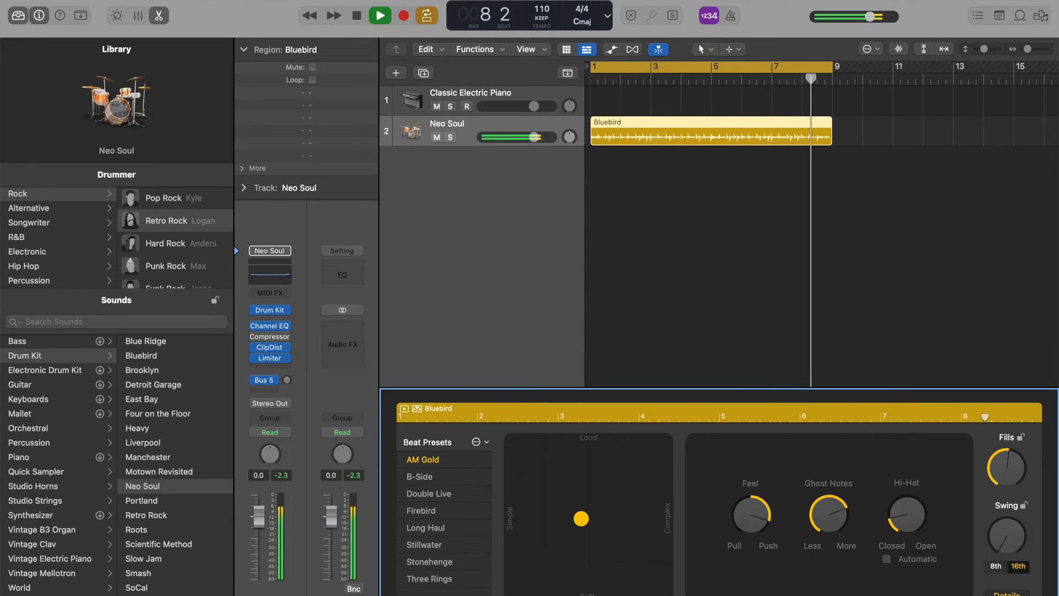
{"action": "left_click_drag", "start_coordinate": [841, 511], "coordinate": [838, 580]}
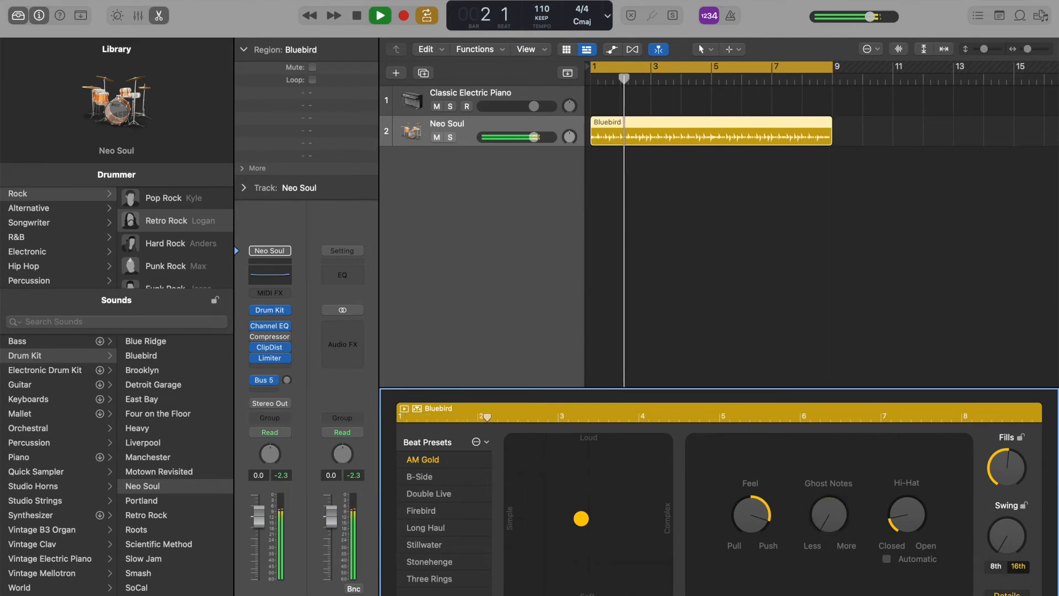
{"action": "left_click_drag", "start_coordinate": [829, 525], "coordinate": [822, 307]}
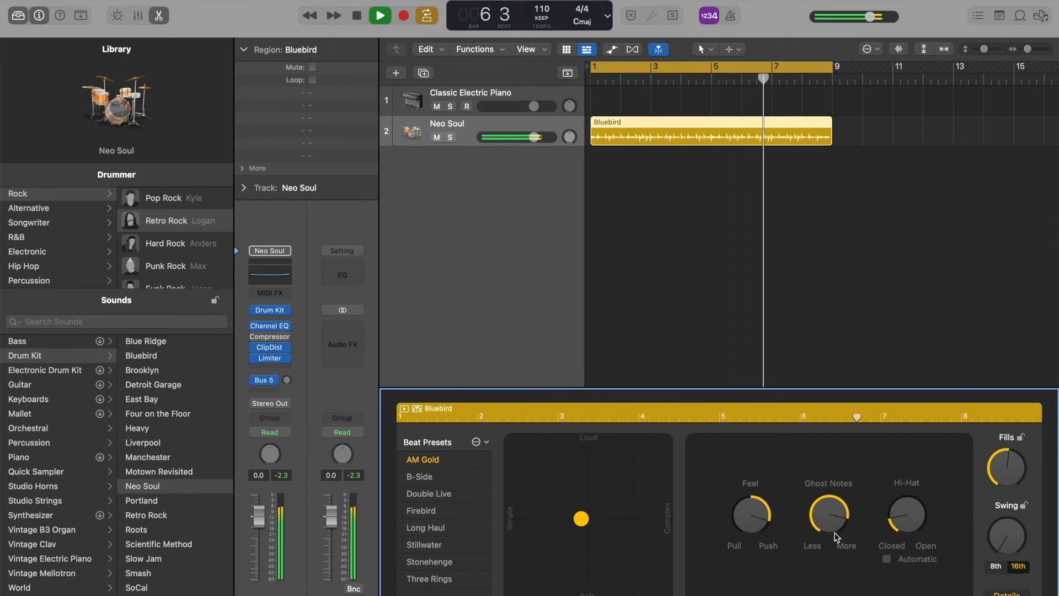
{"action": "key", "text": "space"}
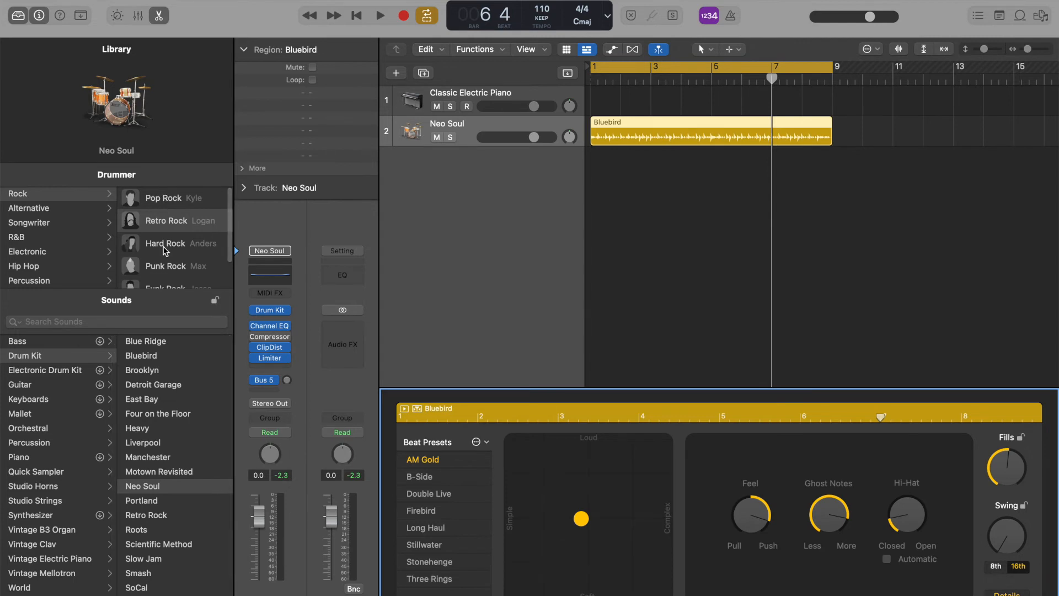
- Split the Bluebird drummer region at bar 5
{"action": "mouse_move", "coordinate": [165, 251]}
{"action": "left_click", "coordinate": [730, 217]}
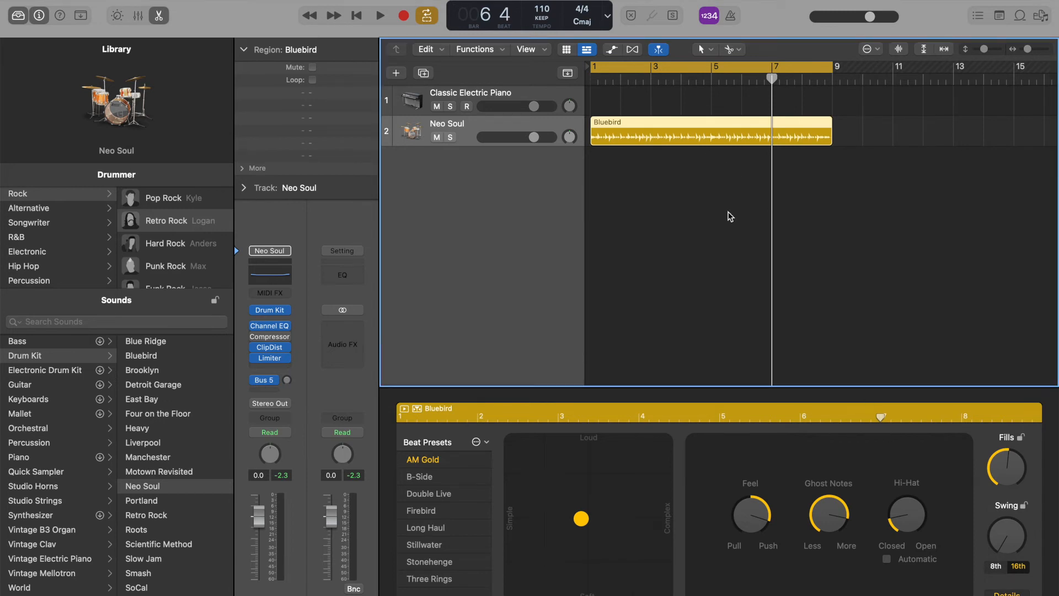
{"action": "left_click", "coordinate": [716, 142]}
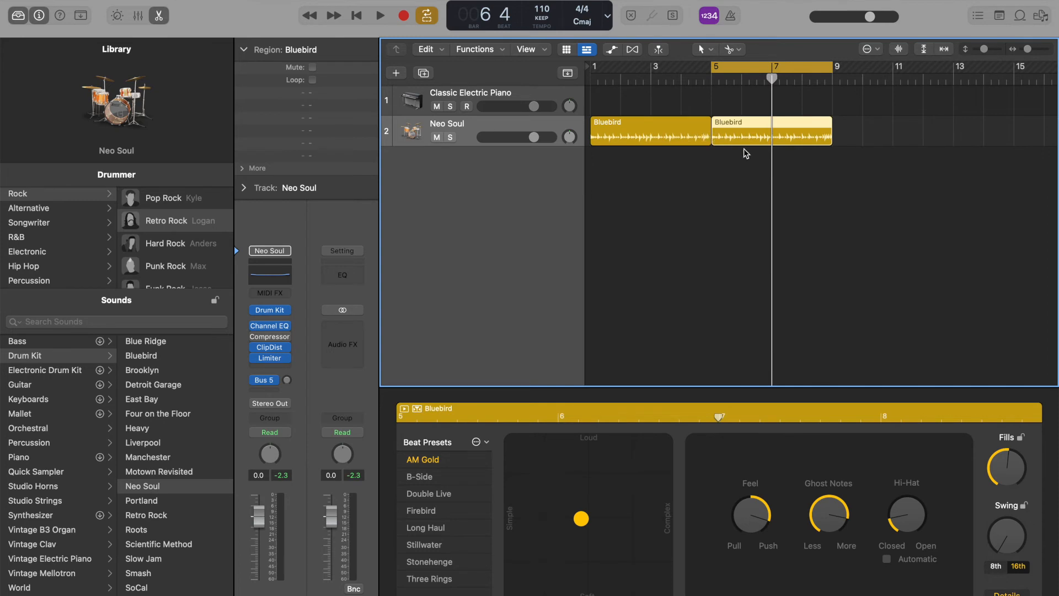
- Turn off Cycle mode, play the divided drummer track from the start across bar 5, and stop
{"action": "key", "text": "Return"}
{"action": "key", "text": "c"}
{"action": "key", "text": "space"}
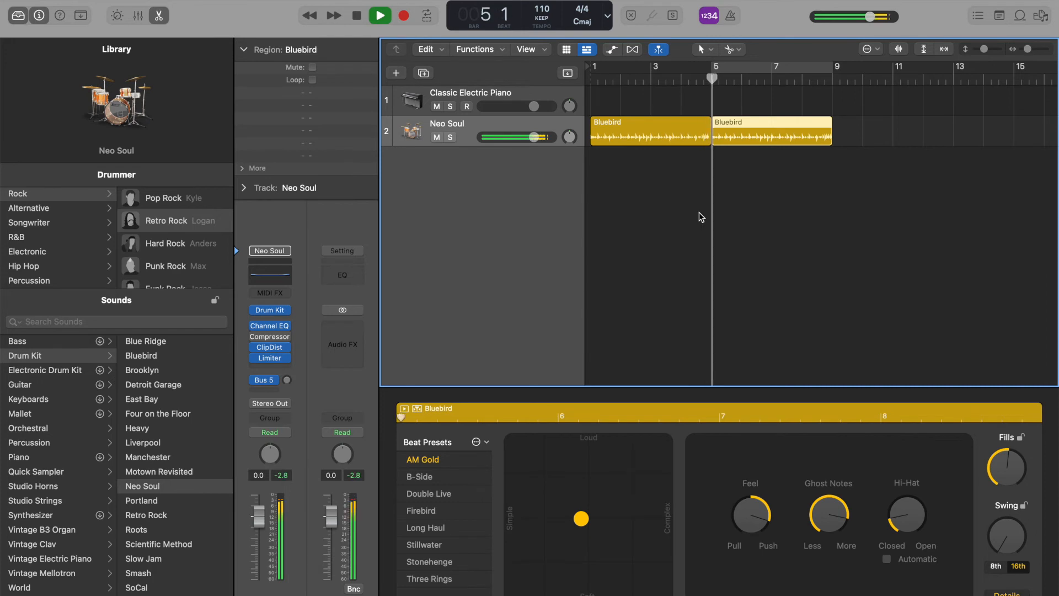
{"action": "key", "text": "space"}
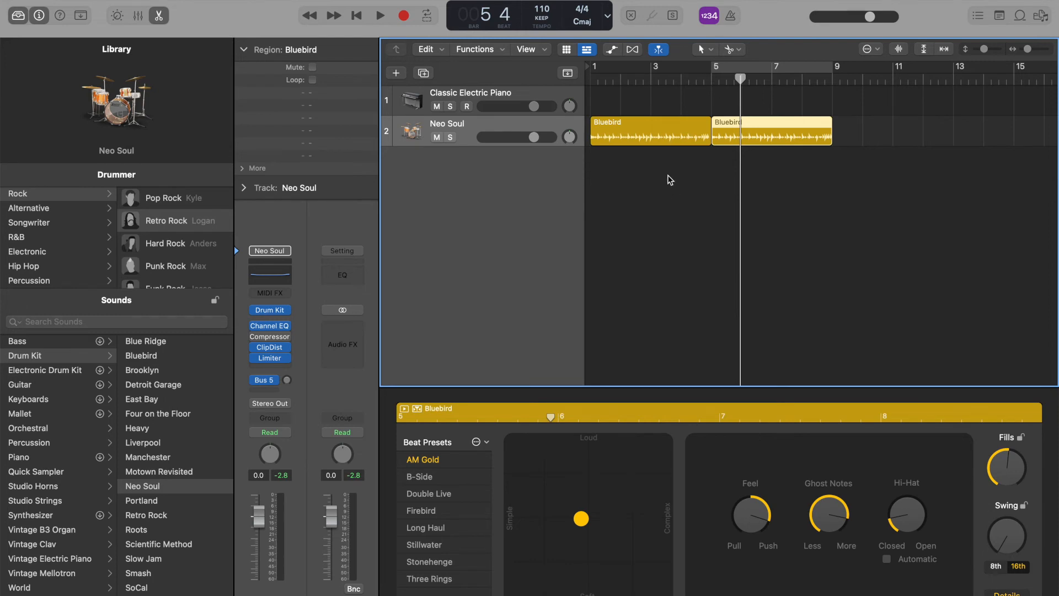
- Divide the two Bluebird regions at bars 3 and 7, making four two-bar regions, and clear the selection
{"action": "left_click", "coordinate": [651, 132], "text": "super"}
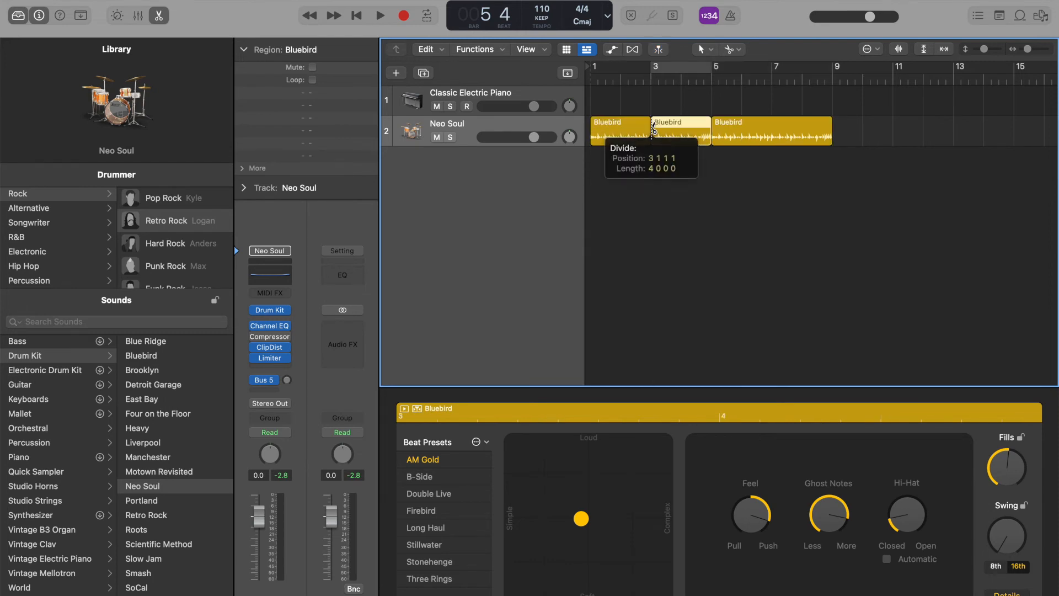
{"action": "left_click", "coordinate": [772, 135], "text": "super"}
{"action": "left_click", "coordinate": [743, 219]}
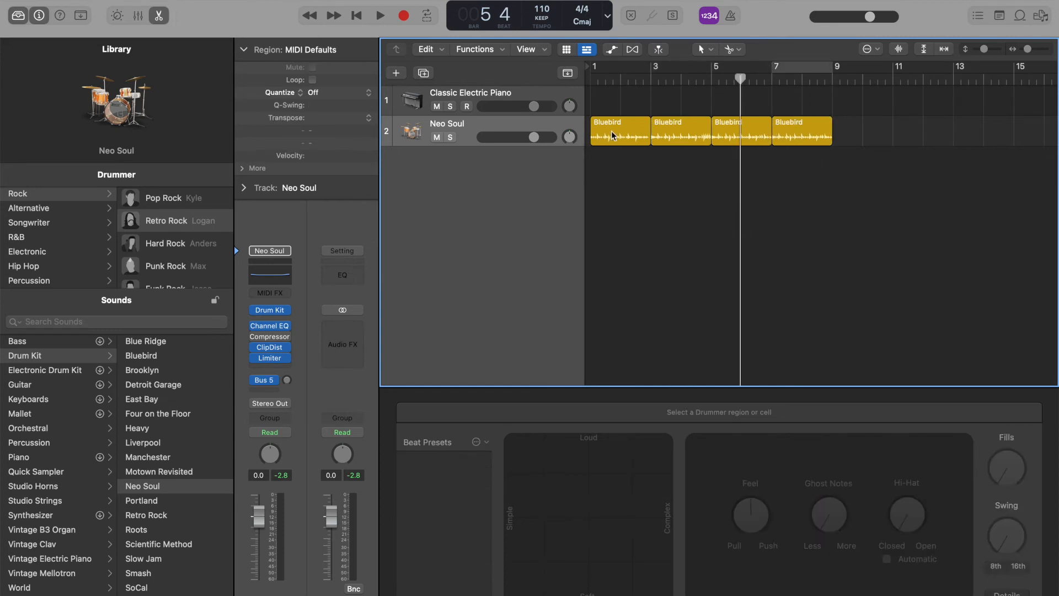
- Disable the kick and snare in the first region, at bar 1, from the main drum kit view
{"action": "left_click", "coordinate": [611, 131]}
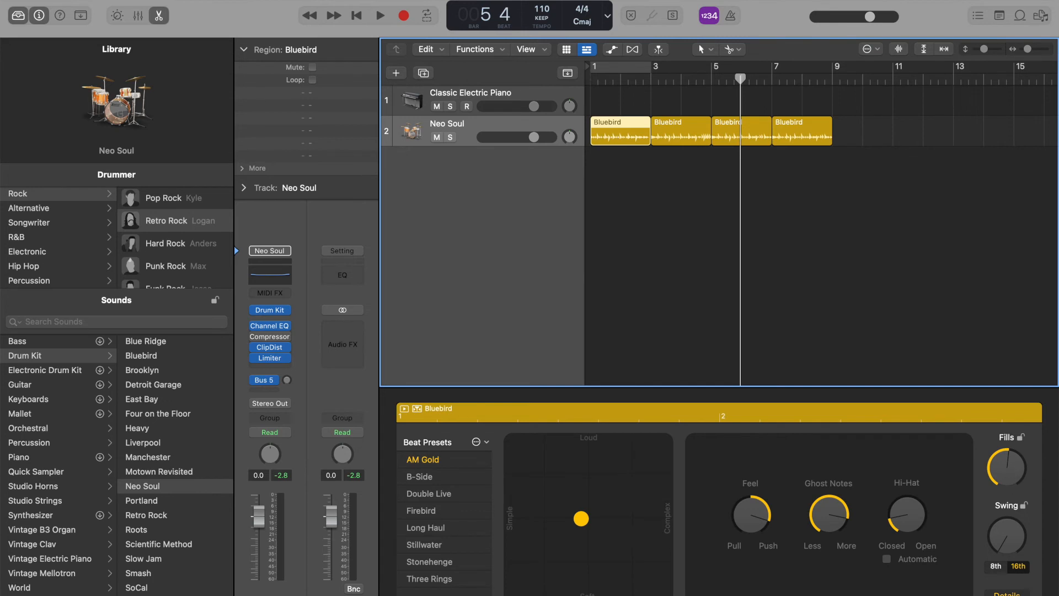
{"action": "left_click", "coordinate": [1007, 593]}
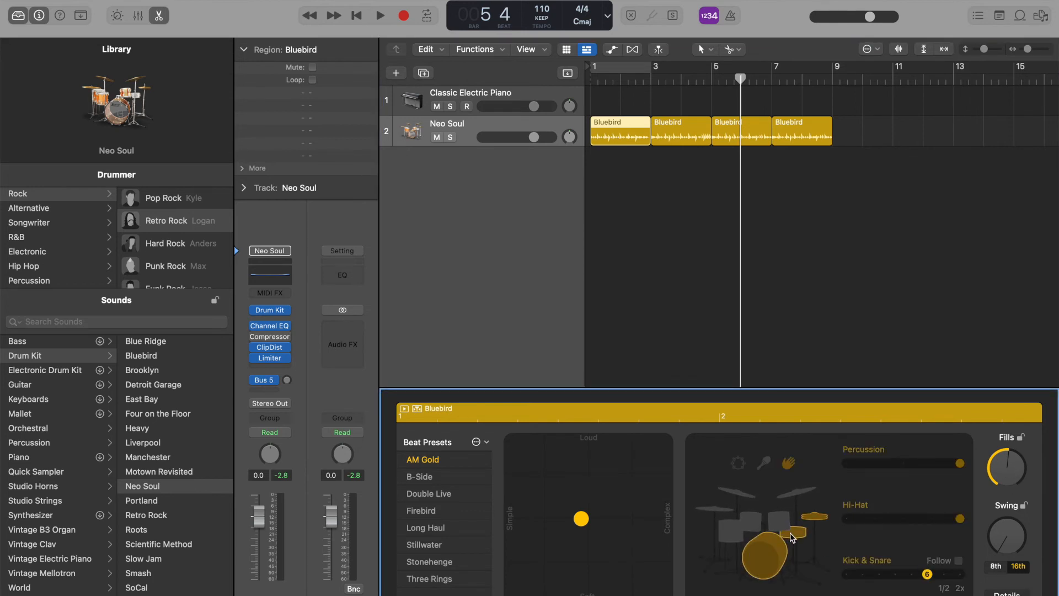
{"action": "left_click", "coordinate": [773, 552]}
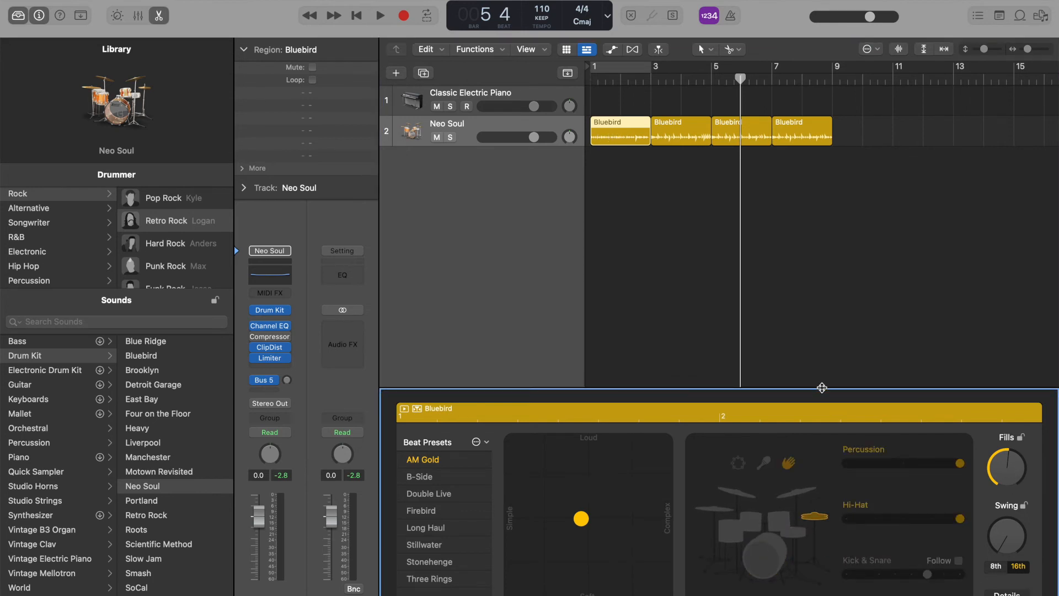
- Turn off the hand claps in the bar 3 region and switch the bar 5 region from hi-hat to toms
{"action": "left_click", "coordinate": [686, 135]}
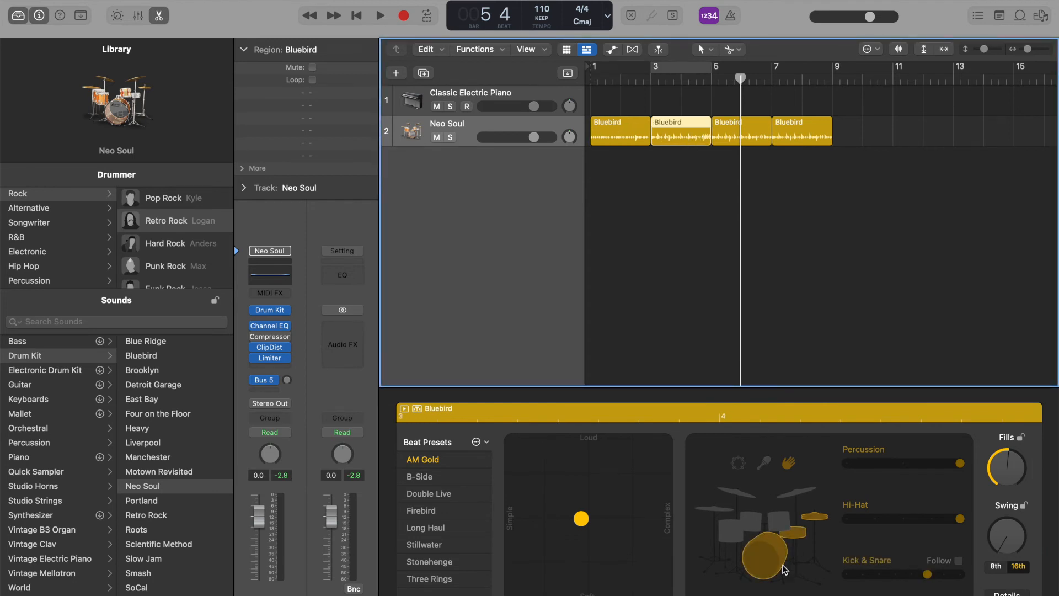
{"action": "left_click", "coordinate": [789, 462]}
{"action": "left_click", "coordinate": [737, 145]}
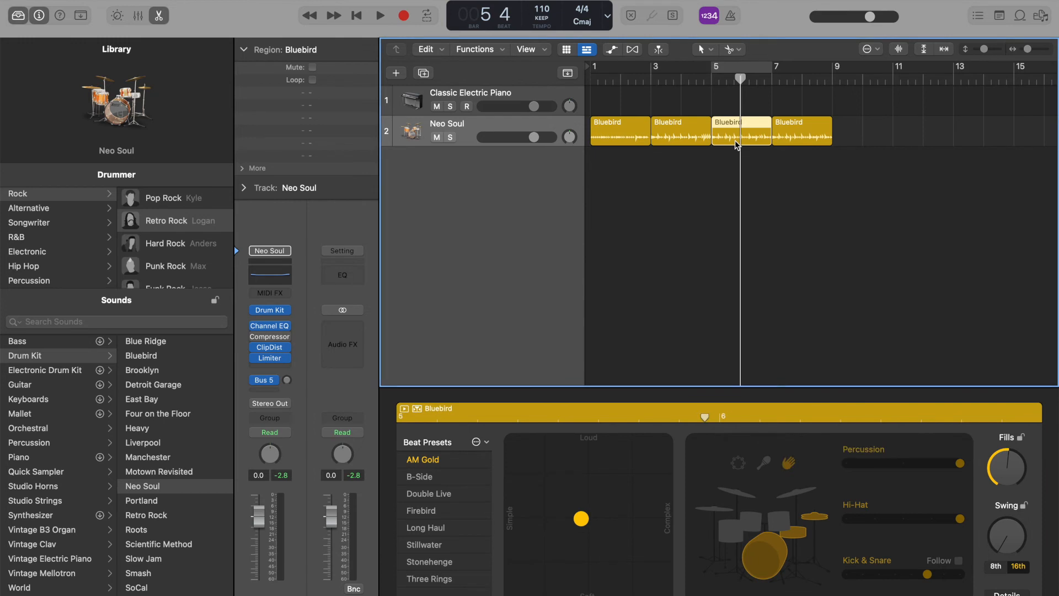
{"action": "left_click", "coordinate": [737, 538]}
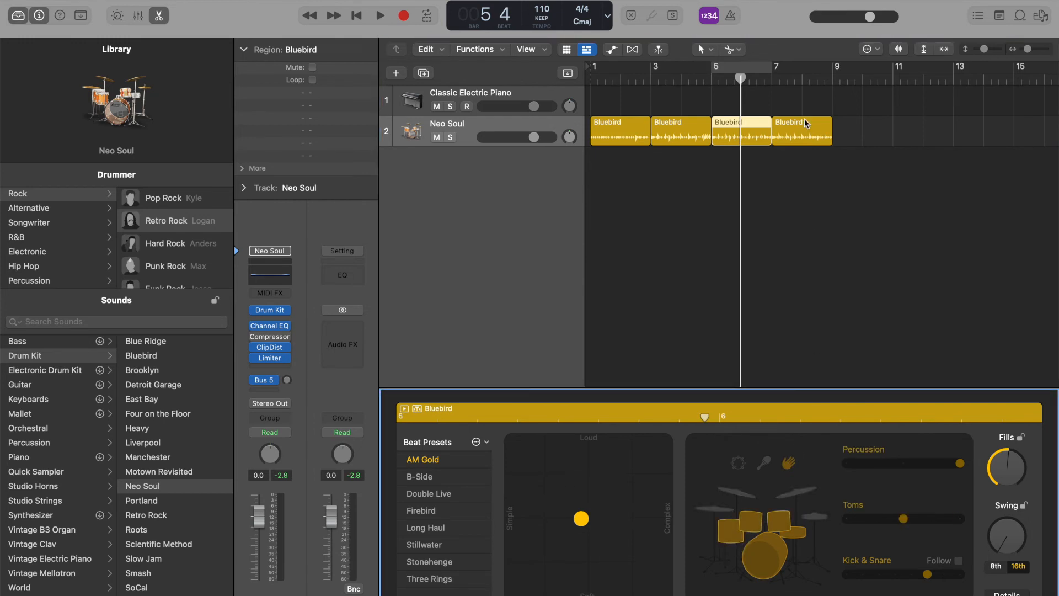
- Switch the bar 7 region from hi-hat to cymbals and from hand claps to tambourine
{"action": "left_click", "coordinate": [800, 132]}
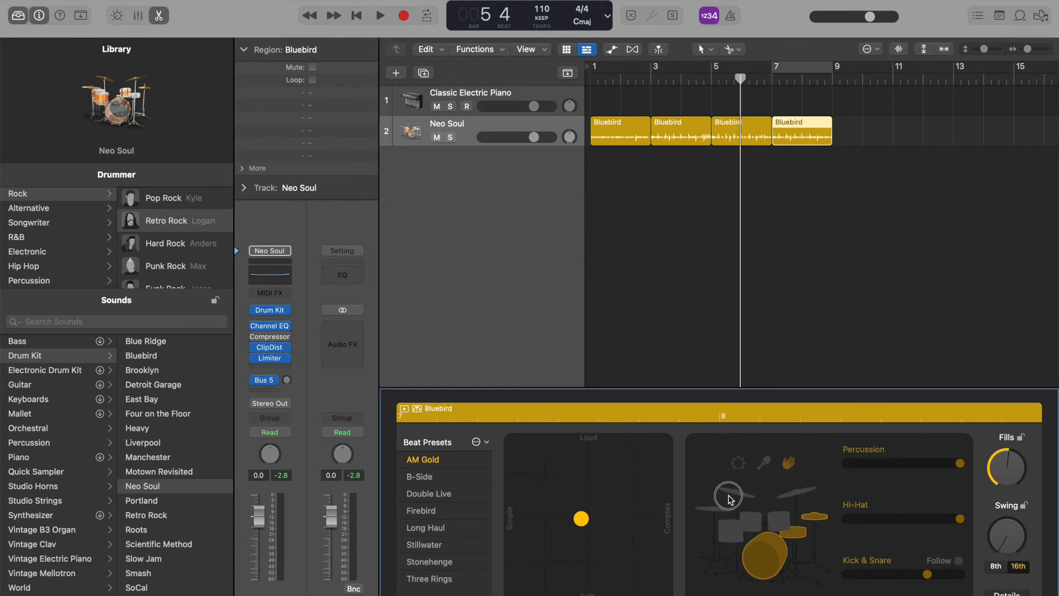
{"action": "left_click", "coordinate": [735, 496]}
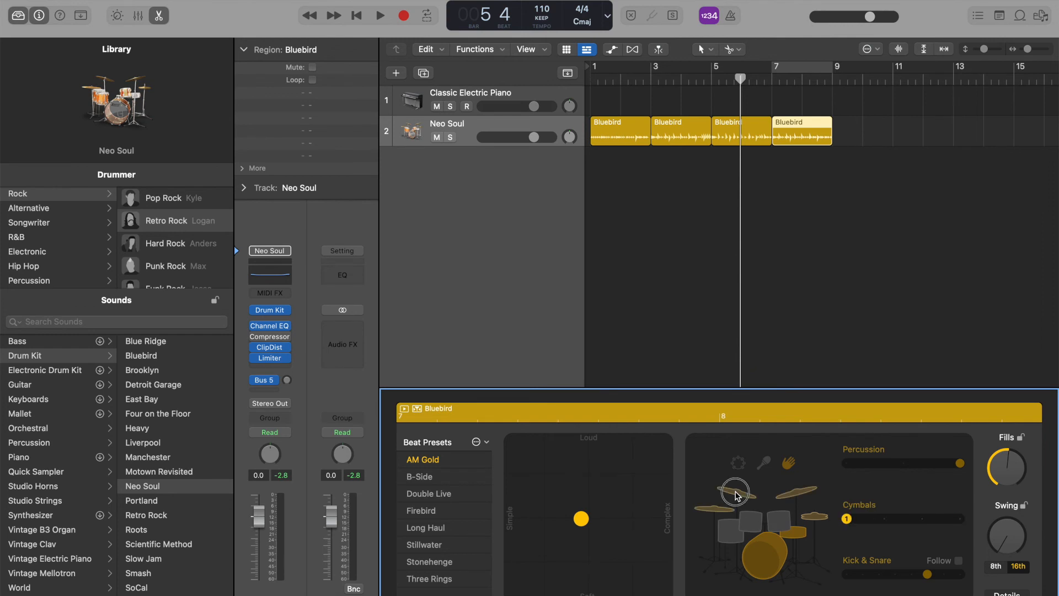
{"action": "left_click", "coordinate": [740, 465]}
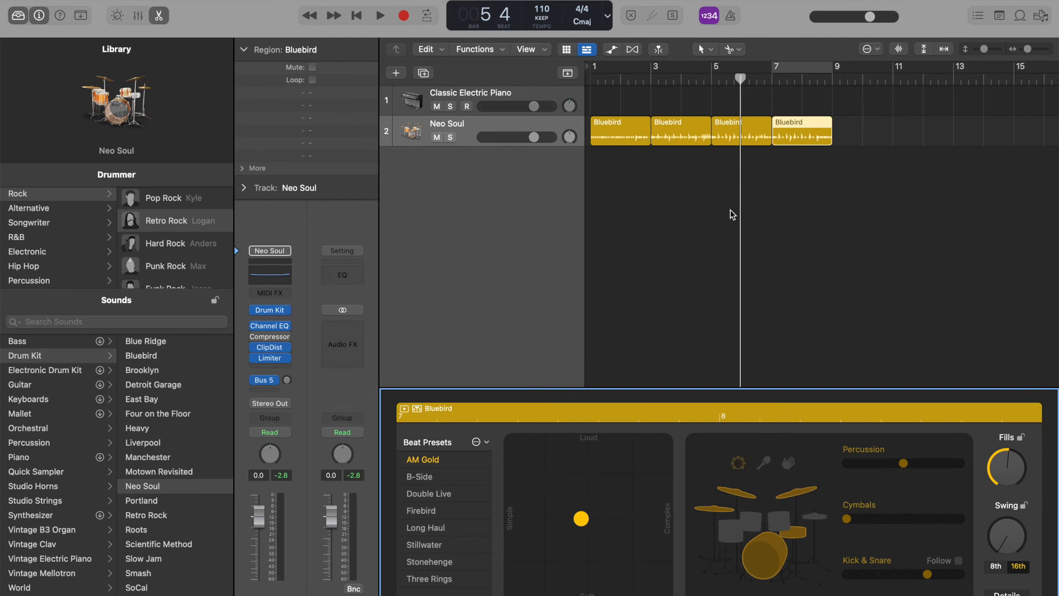
- Play all four drummer regions from bar 1 through the end of the last one and stop
{"action": "key", "text": "Return"}
{"action": "key", "text": "space"}
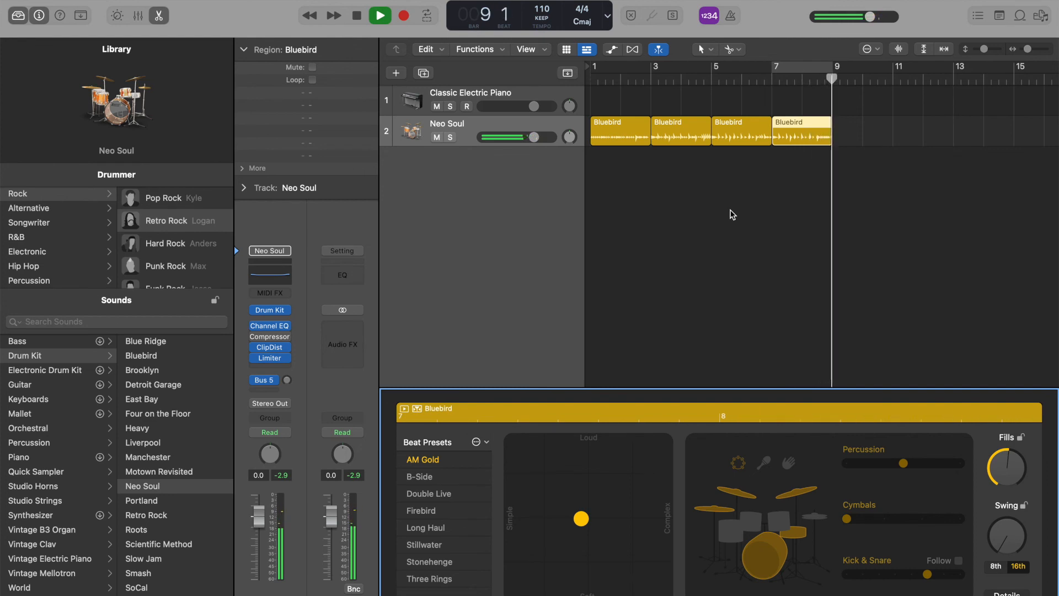
{"action": "key", "text": "space"}
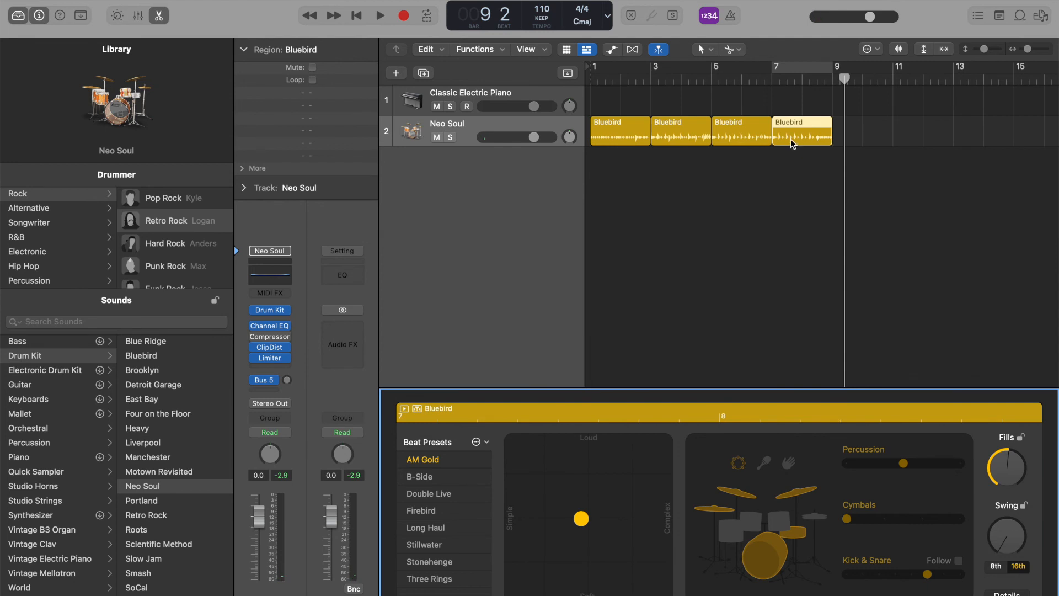
- Copy the last Bluebird region to bar 9 and shorten the copy to one beat as an ending hit
{"action": "left_click_drag", "start_coordinate": [792, 145], "coordinate": [846, 141]}
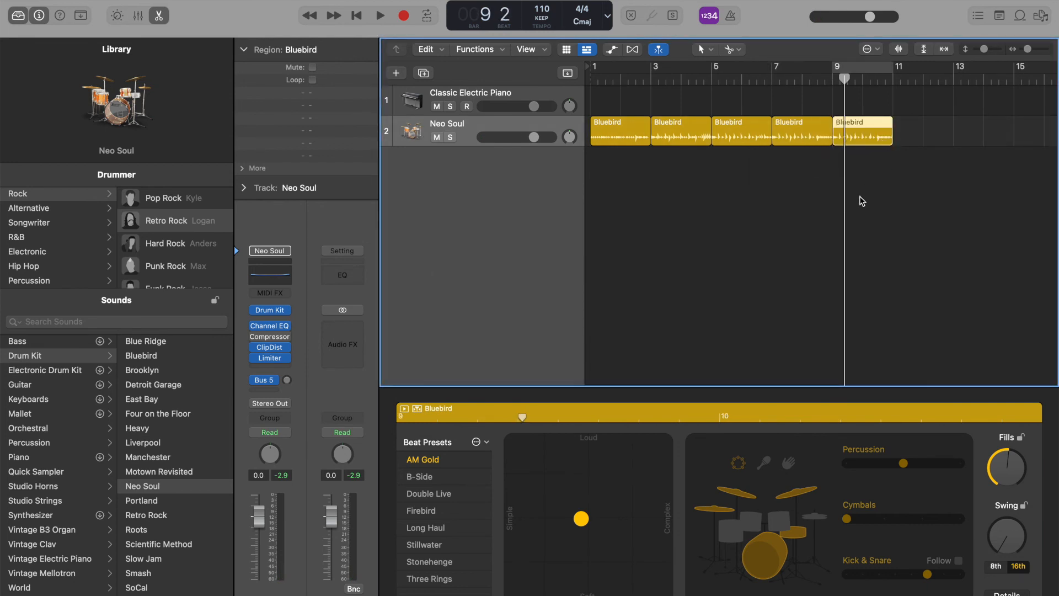
{"action": "key", "text": "super+Right"}
{"action": "left_click_drag", "start_coordinate": [1054, 145], "coordinate": [826, 133]}
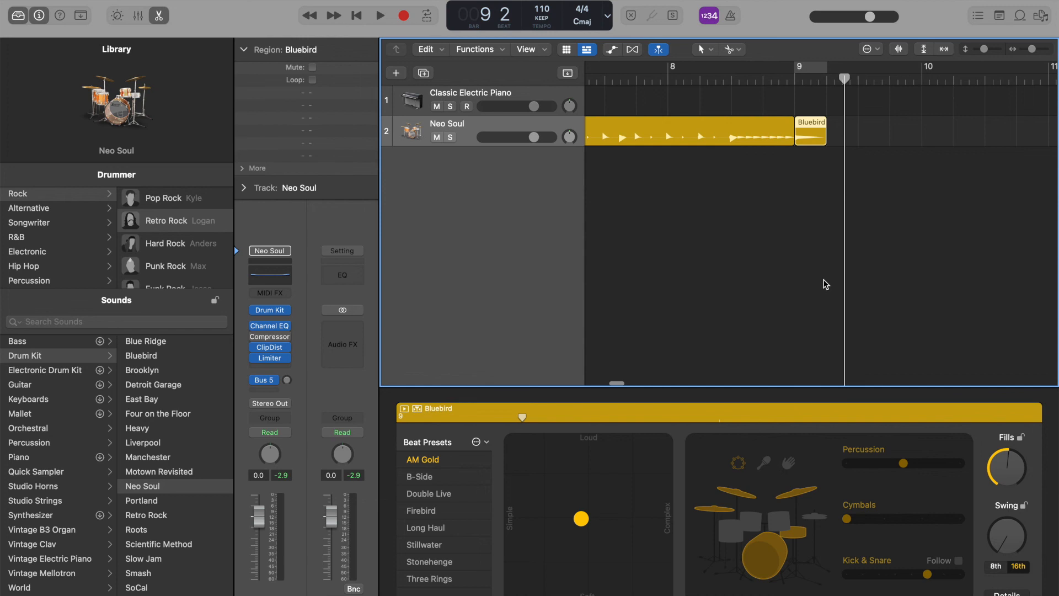
- Play the ending from about bar 7 beat 3 through the short final region and stop
{"action": "scroll", "coordinate": [757, 283], "scroll_direction": "left", "scroll_amount": 3}
{"action": "left_click", "coordinate": [712, 76]}
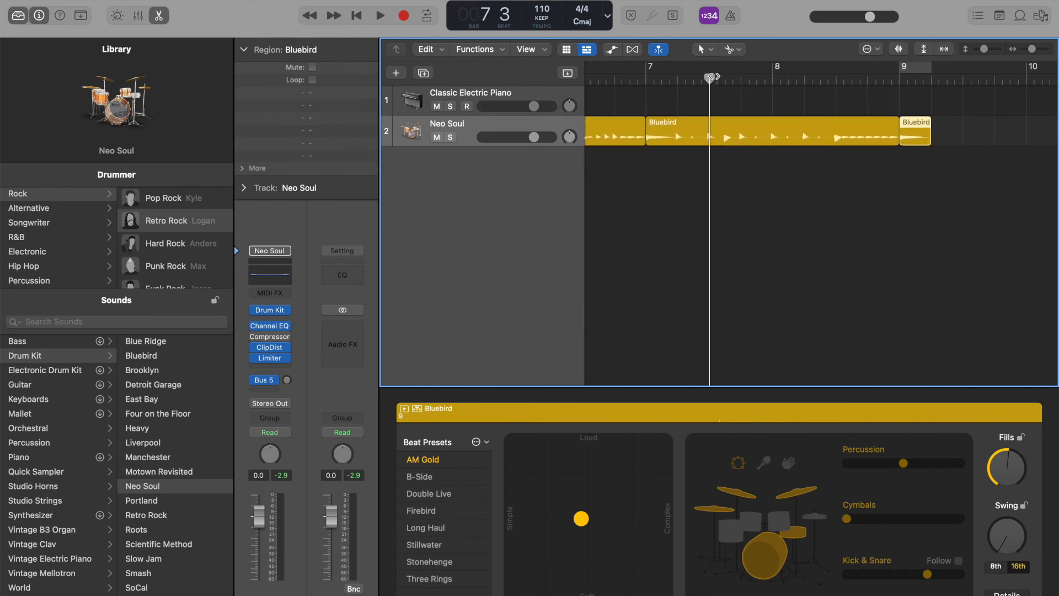
{"action": "key", "text": "space"}
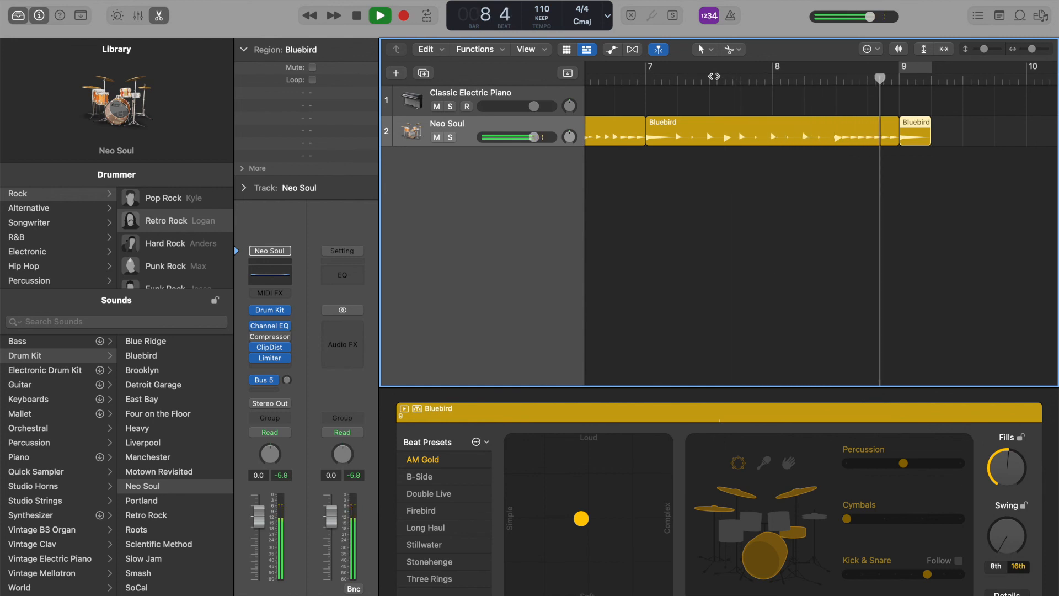
{"action": "key", "text": "space"}
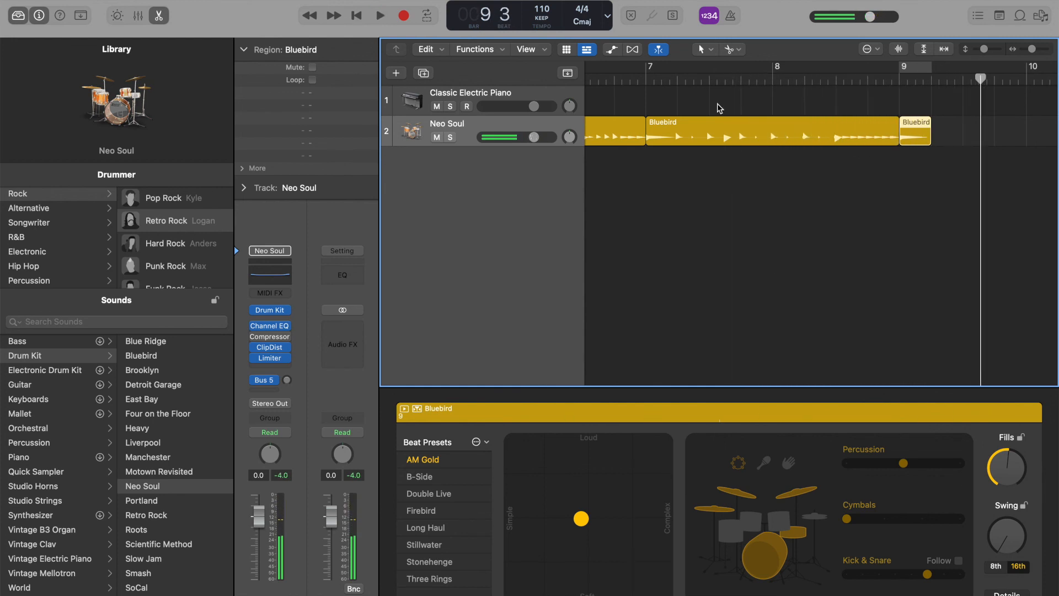
- Zoom out the arrangement and show the Songwriter drummers in the Library
{"action": "scroll", "coordinate": [853, 267], "scroll_direction": "down", "scroll_amount": 10}
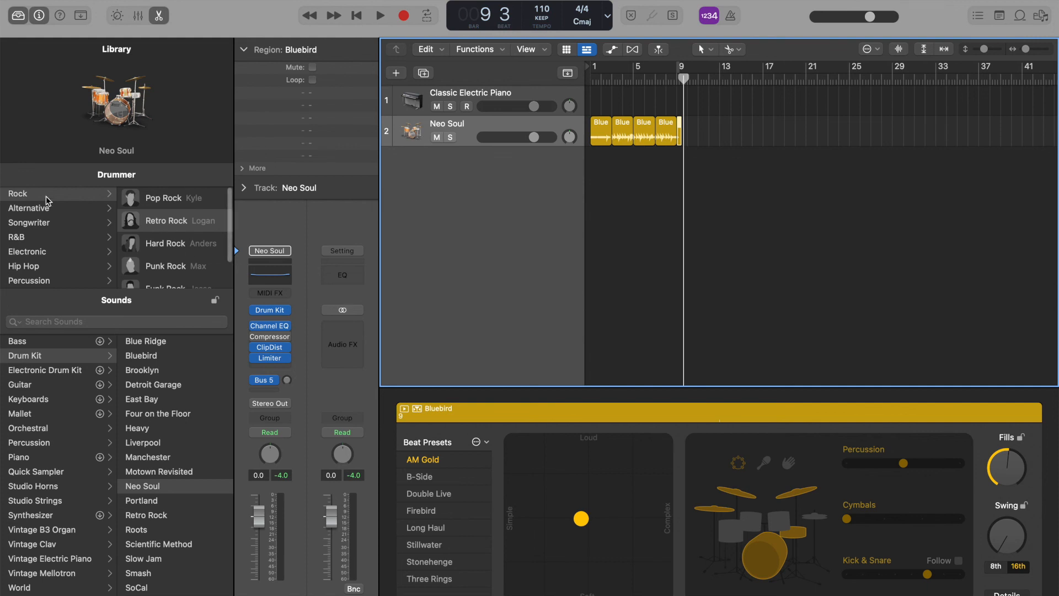
{"action": "left_click", "coordinate": [31, 227]}
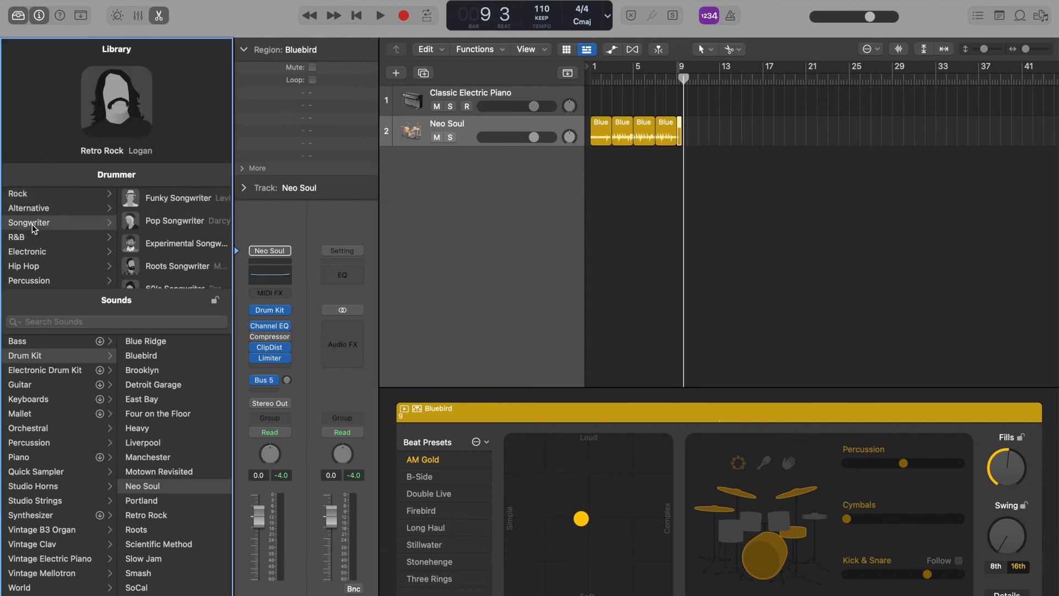